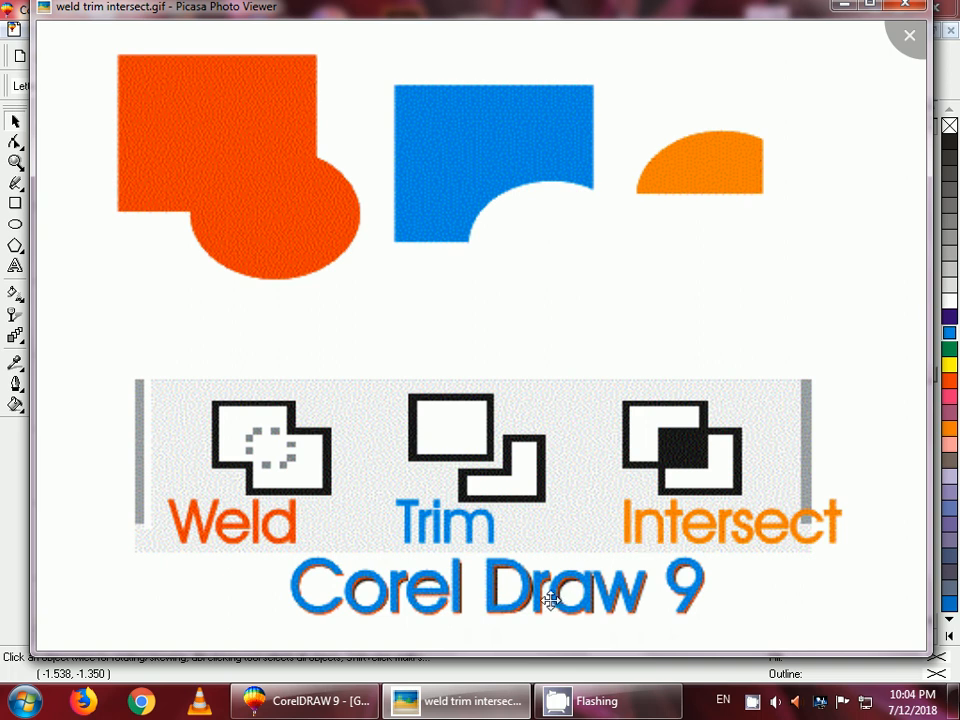
- Review the weld trim intersect.gif reference image and switch back to the blank CorelDRAW 9 page
click(322, 708)
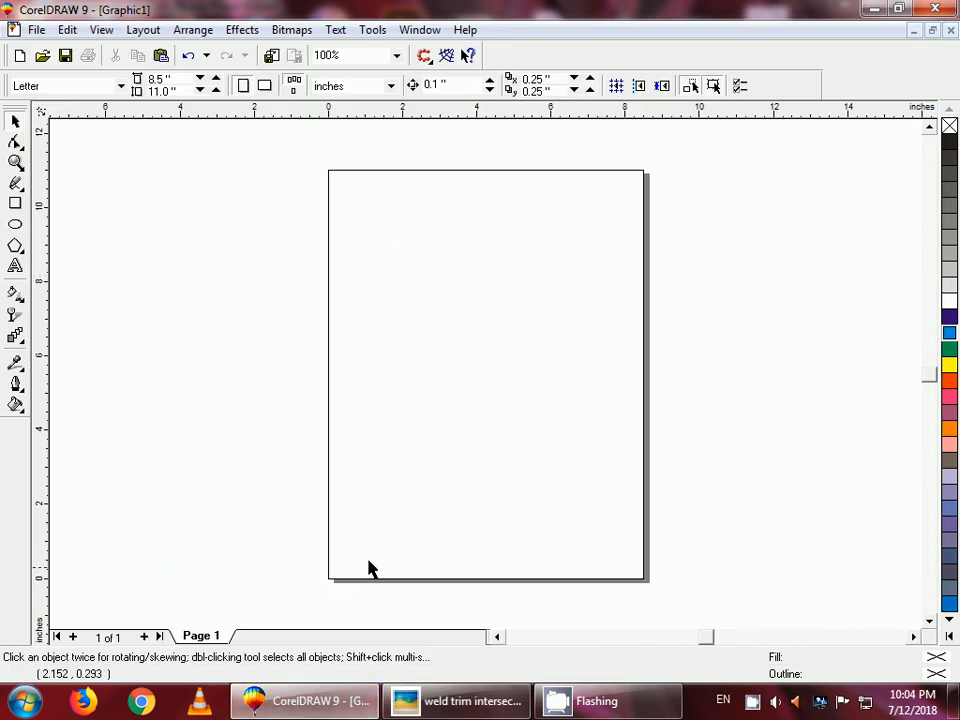
click(420, 704)
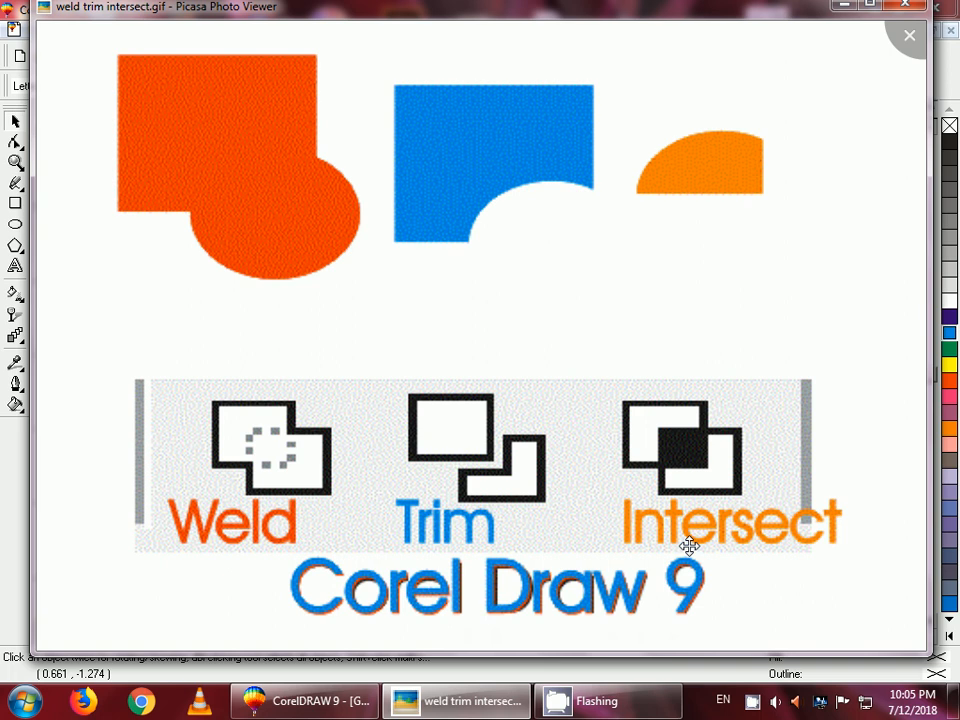
click(305, 700)
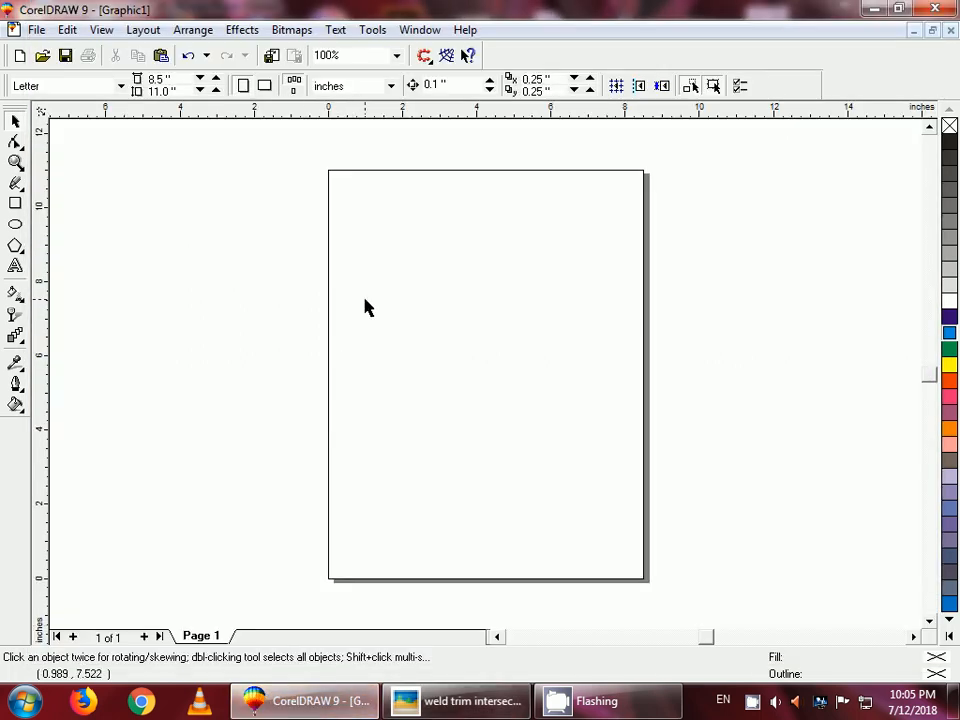
- Draw a rectangle about 2.96 by 2.93 inches and an ellipse about 2.7 by 2.4 inches overlapping its lower-right corner
click(15, 203)
drag(366, 219, 476, 328)
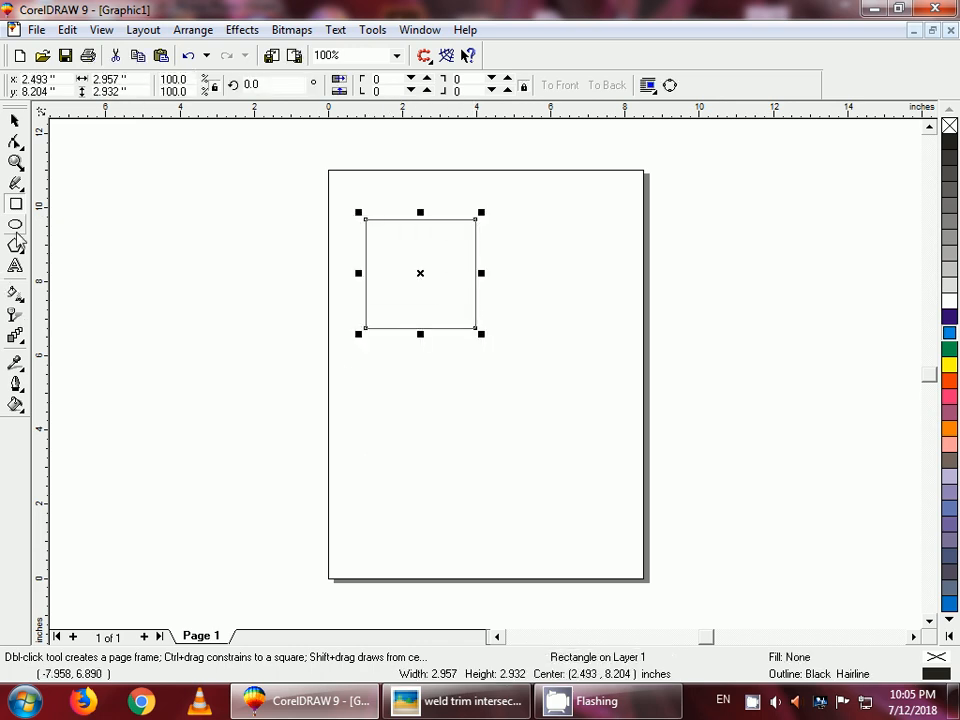
click(15, 224)
drag(427, 293, 527, 382)
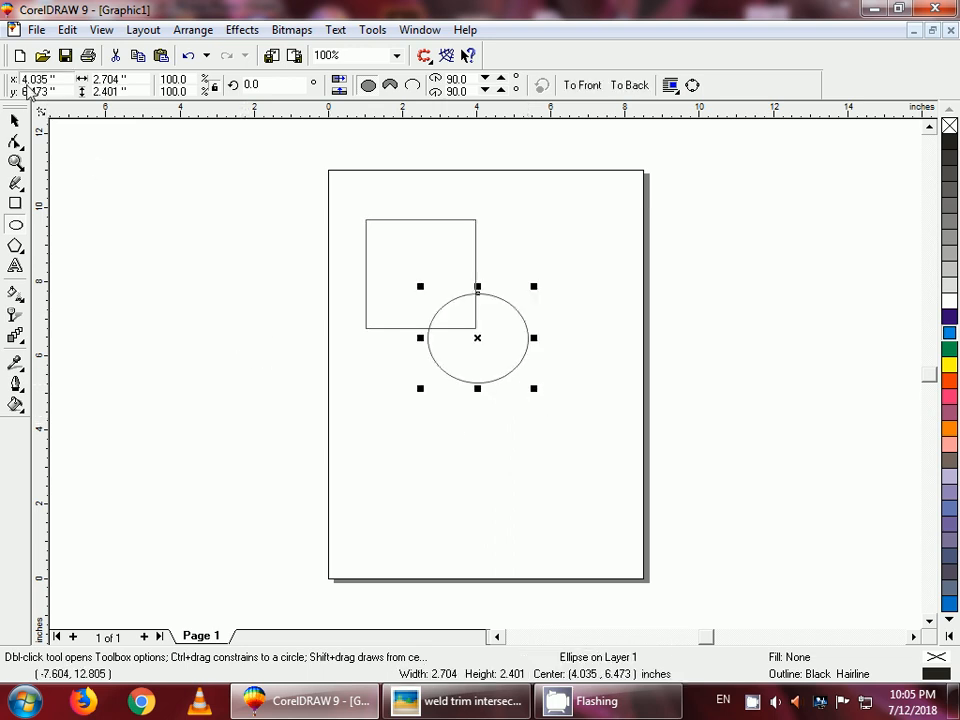
- Apply a red fill and a red outline to both the rectangle and the ellipse
click(15, 120)
click(244, 229)
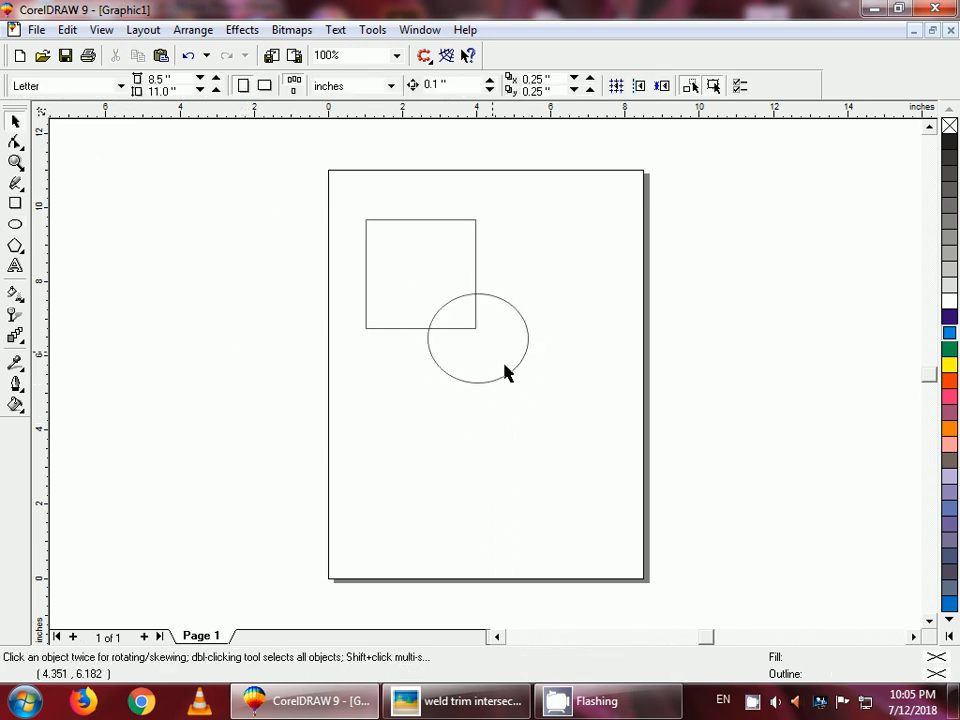
drag(317, 184, 613, 470)
click(948, 381)
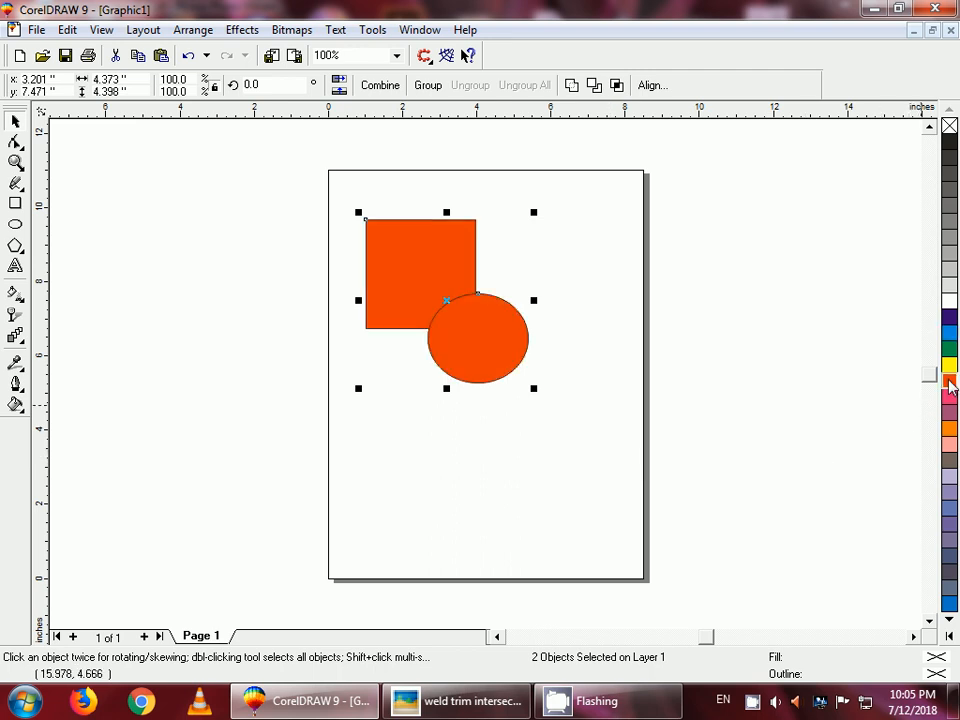
right_click(948, 383)
click(484, 446)
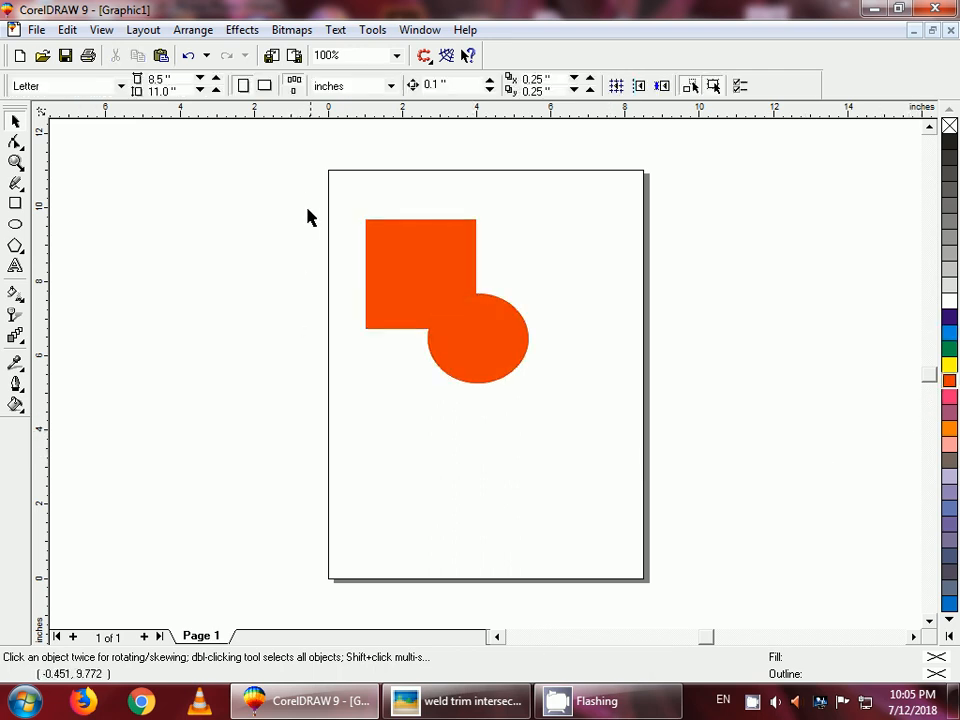
- Move the red rectangle and ellipse separately toward the page's upper-left corner, overlapping them again at the rectangle's lower-right corner
drag(302, 169, 636, 488)
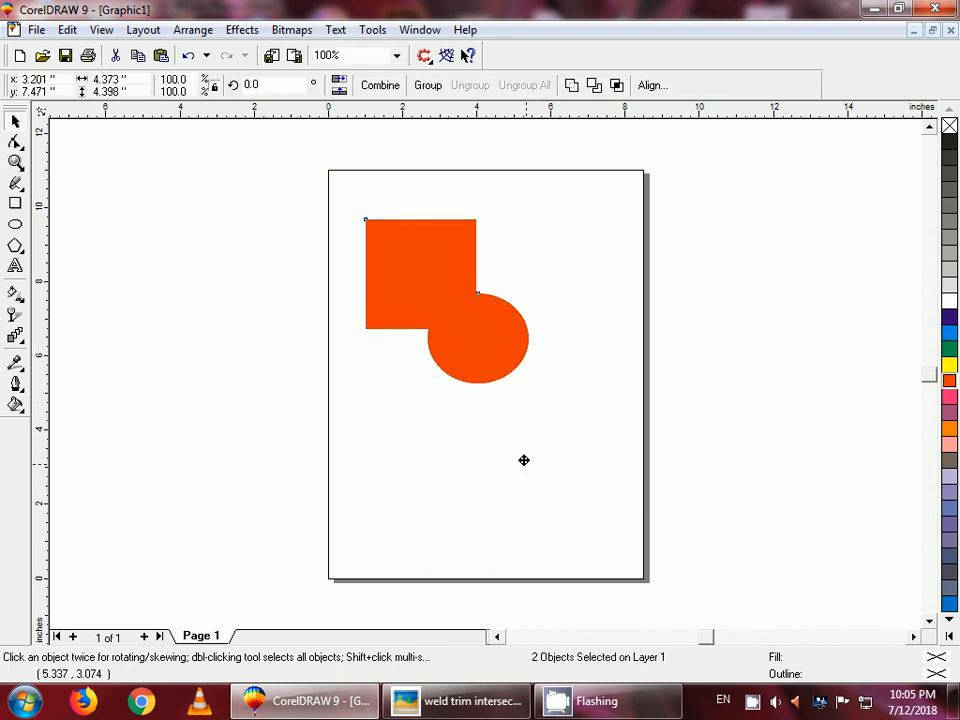
drag(495, 358, 604, 433)
drag(440, 317, 420, 299)
drag(613, 458, 466, 336)
click(321, 328)
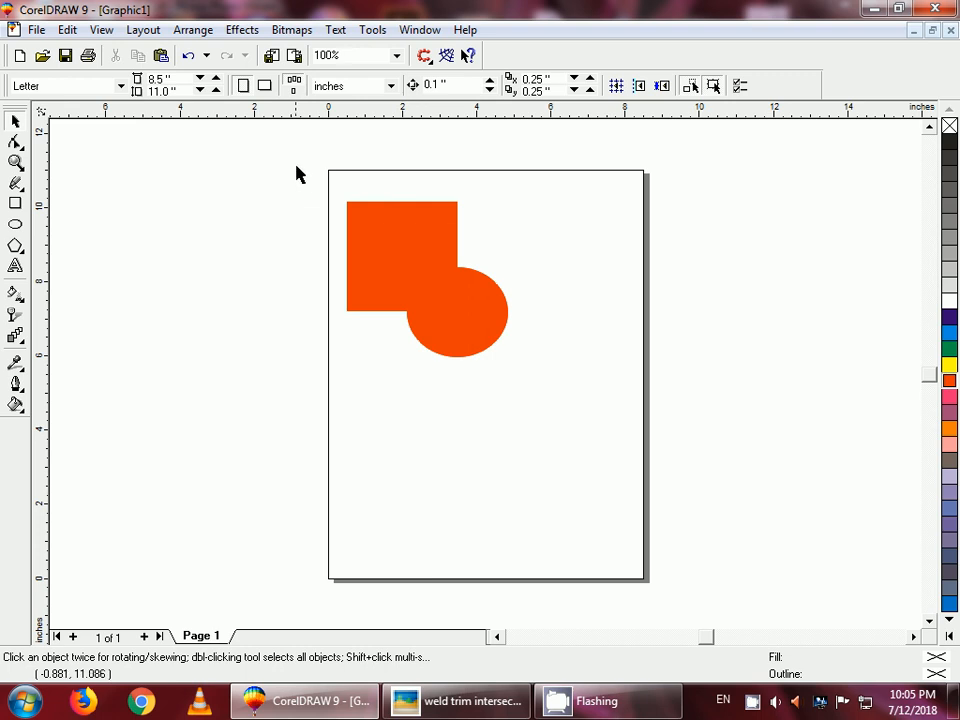
- Weld the red rectangle and ellipse into a single shape
drag(297, 167, 573, 418)
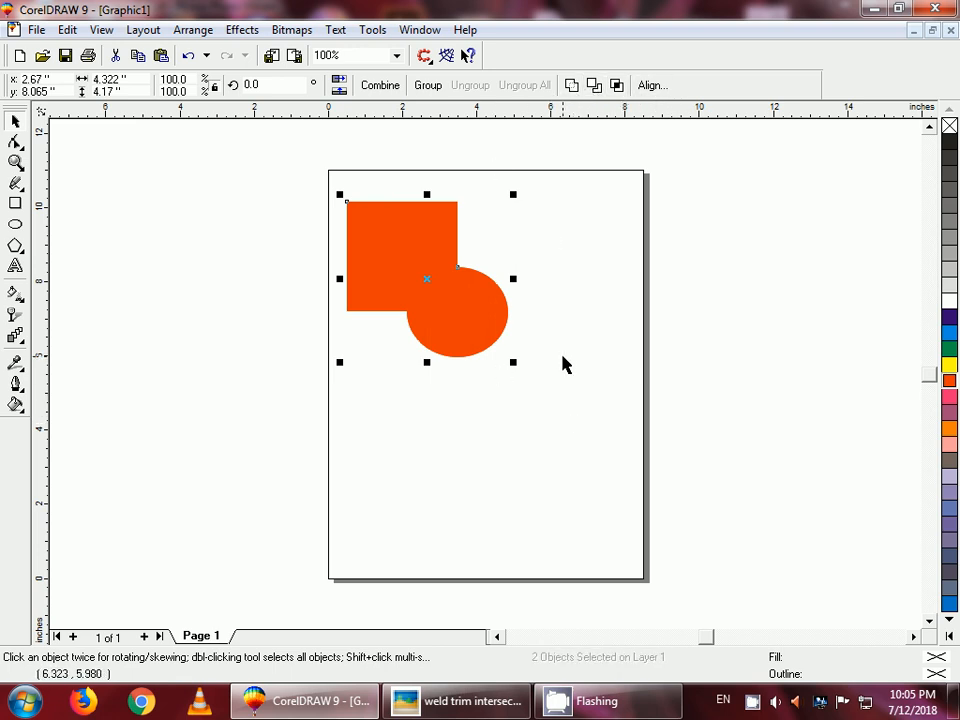
click(585, 427)
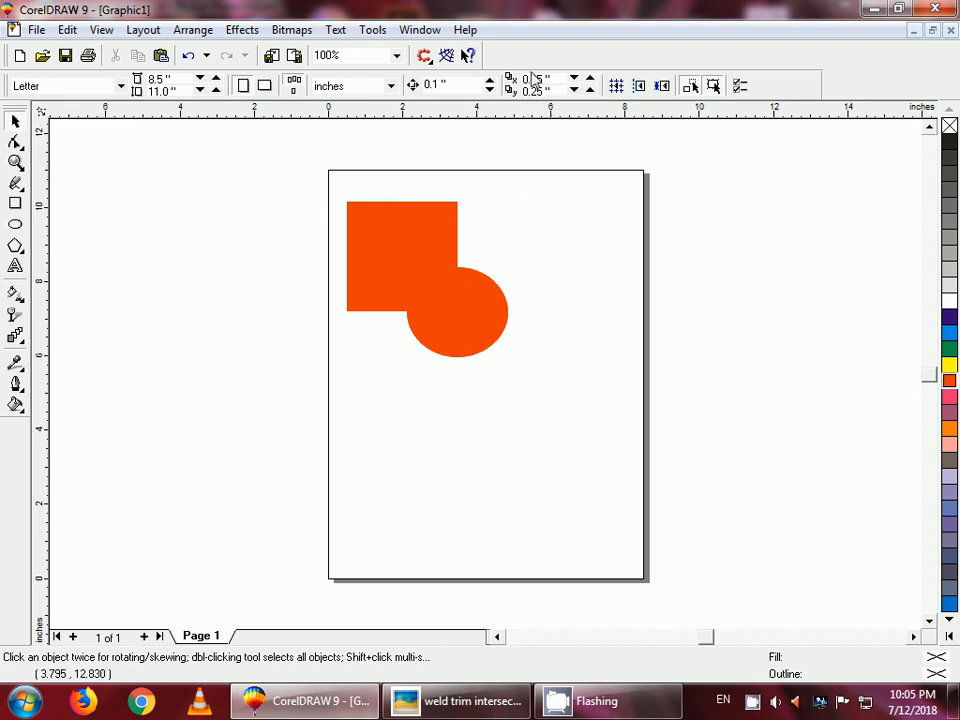
drag(315, 178, 562, 420)
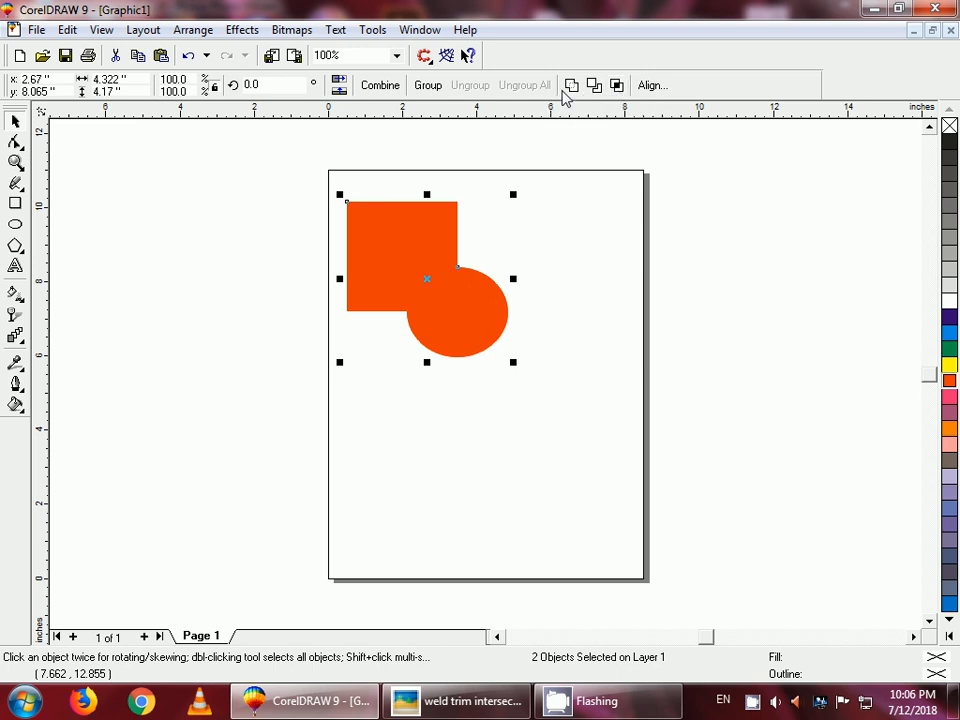
click(570, 86)
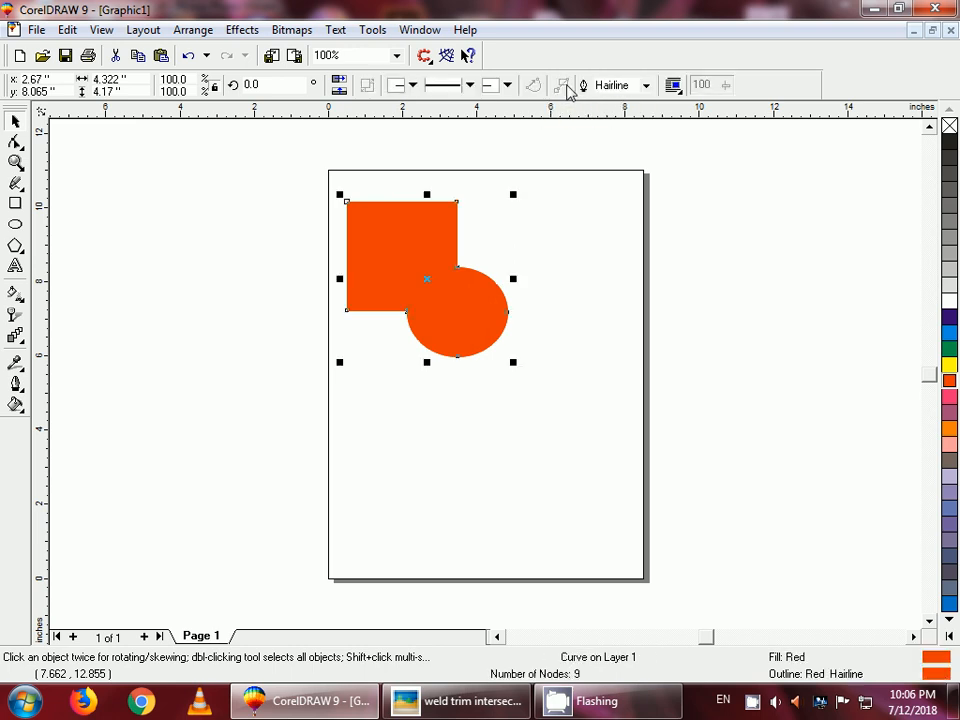
- Shrink the welded red shape to about 2.1 by 2 inches and place it near the page's upper-left corner
click(463, 360)
drag(465, 330, 429, 285)
click(533, 450)
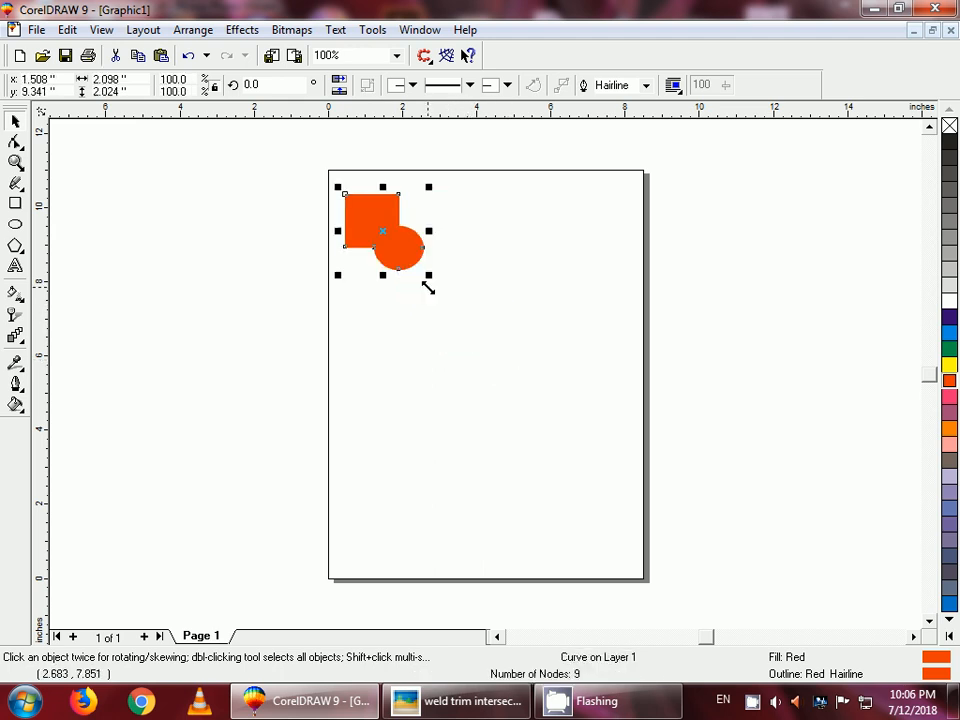
click(349, 294)
- Draw a rectangle about 2.6 by 2.3 inches beside the red shape, with a circle about 2.4 inches wide overlapping its lower-right corner
click(15, 203)
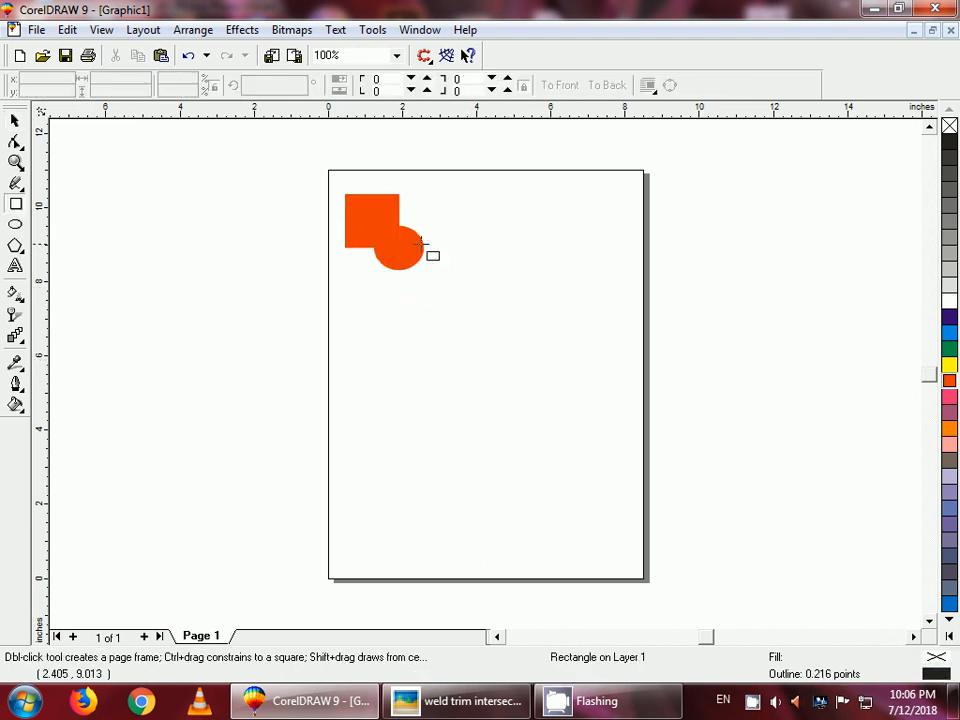
drag(455, 218, 551, 302)
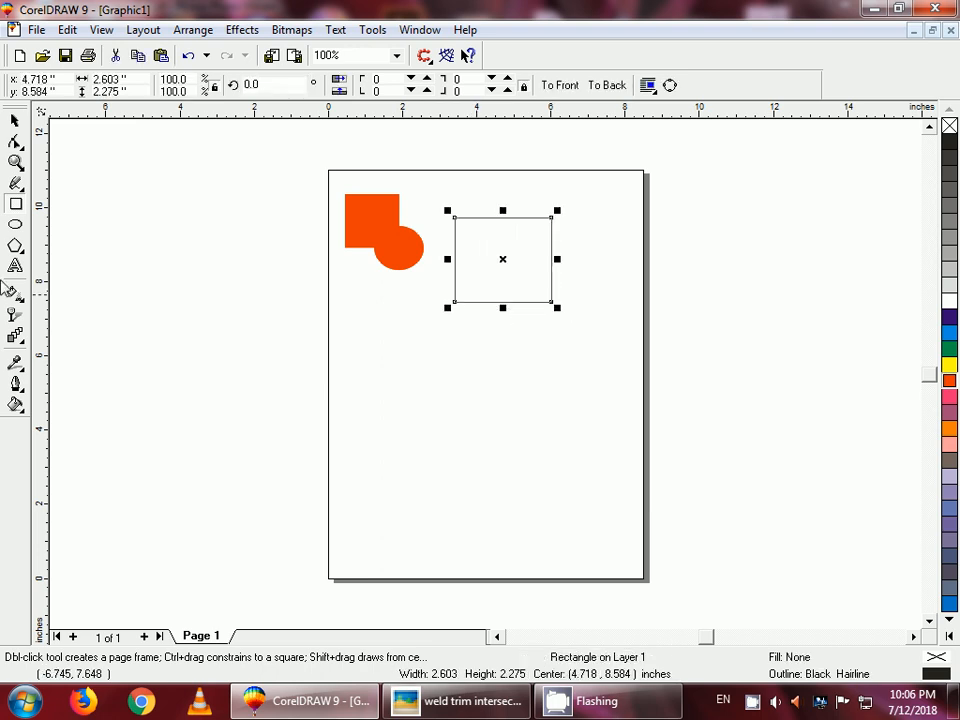
click(15, 224)
drag(520, 270, 607, 359)
drag(563, 315, 544, 291)
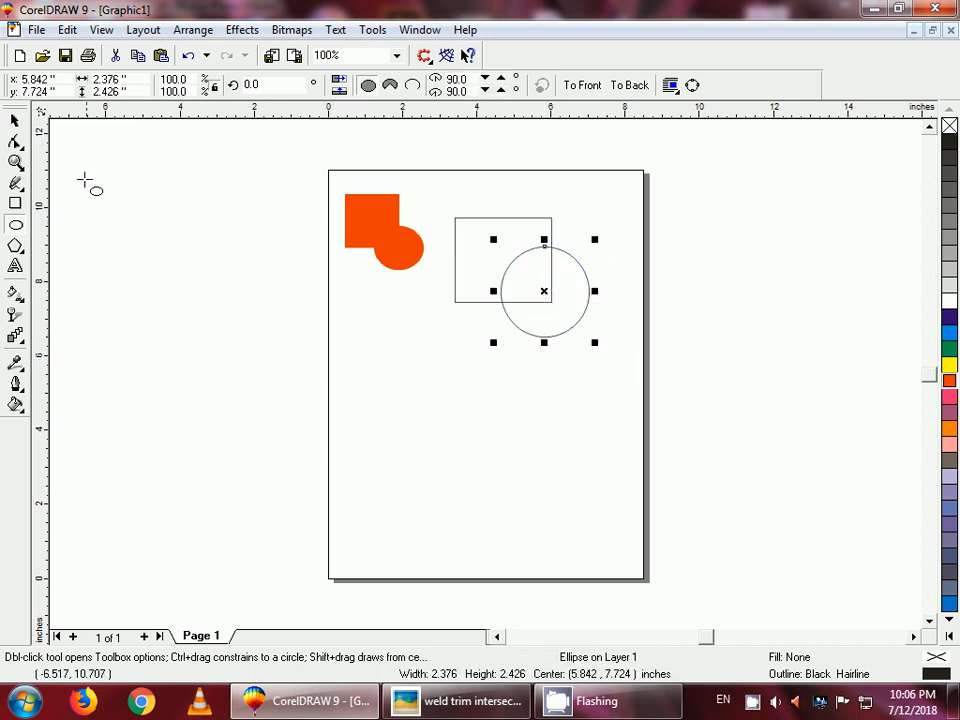
- Apply a green fill and a green outline to the new rectangle and circle
click(15, 120)
click(439, 221)
drag(437, 195, 630, 378)
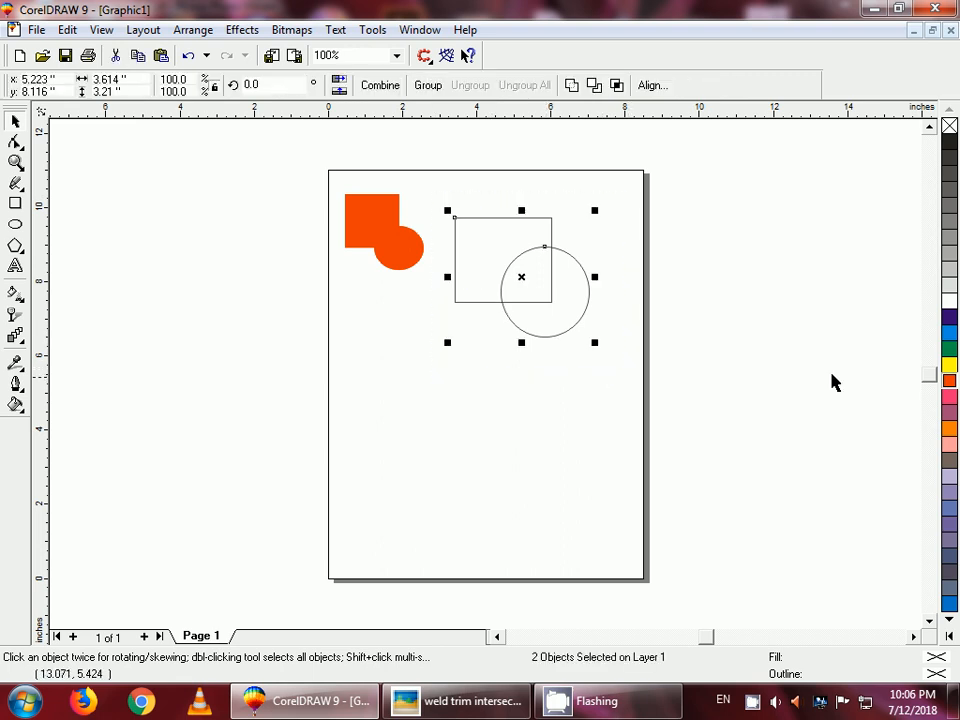
click(949, 348)
click(560, 350)
click(551, 330)
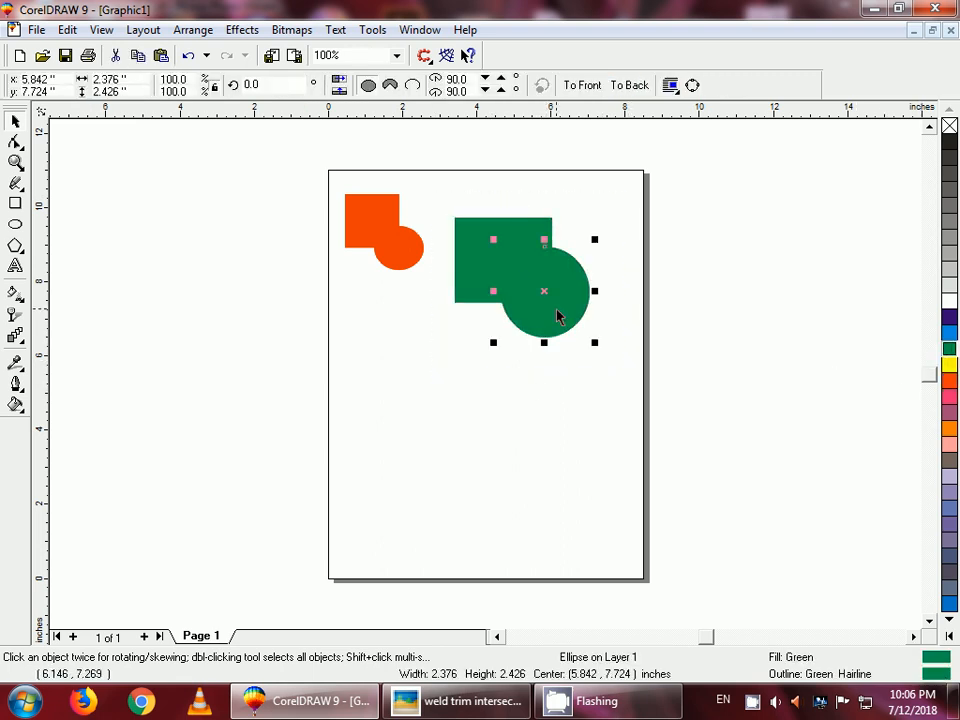
- Trim the green rectangle with the overlapping green circle
click(484, 366)
click(476, 283)
drag(432, 180, 636, 404)
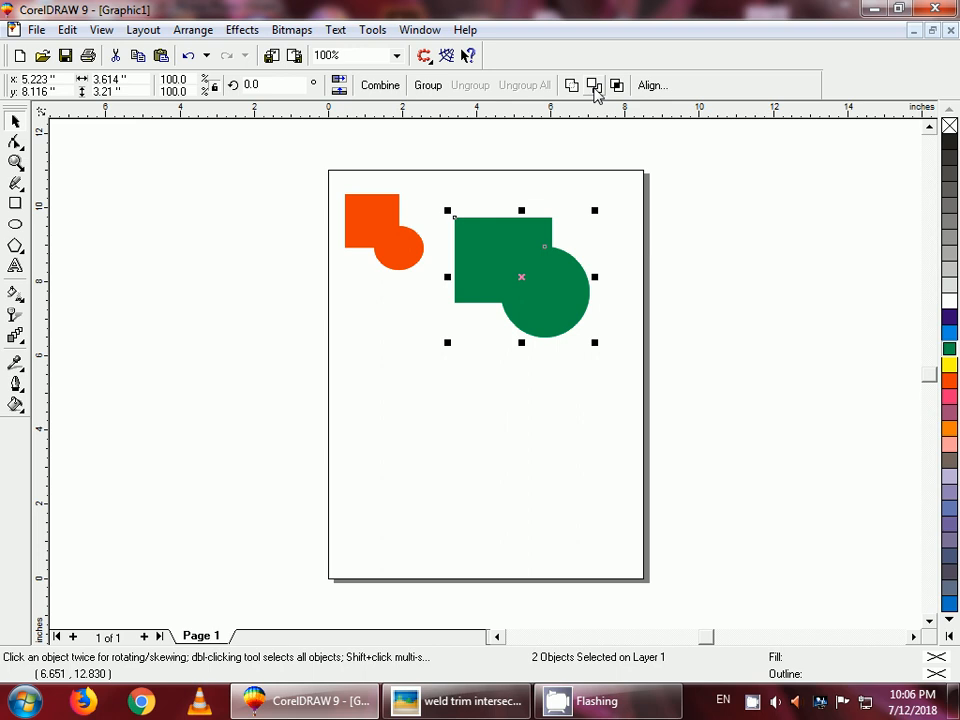
click(594, 86)
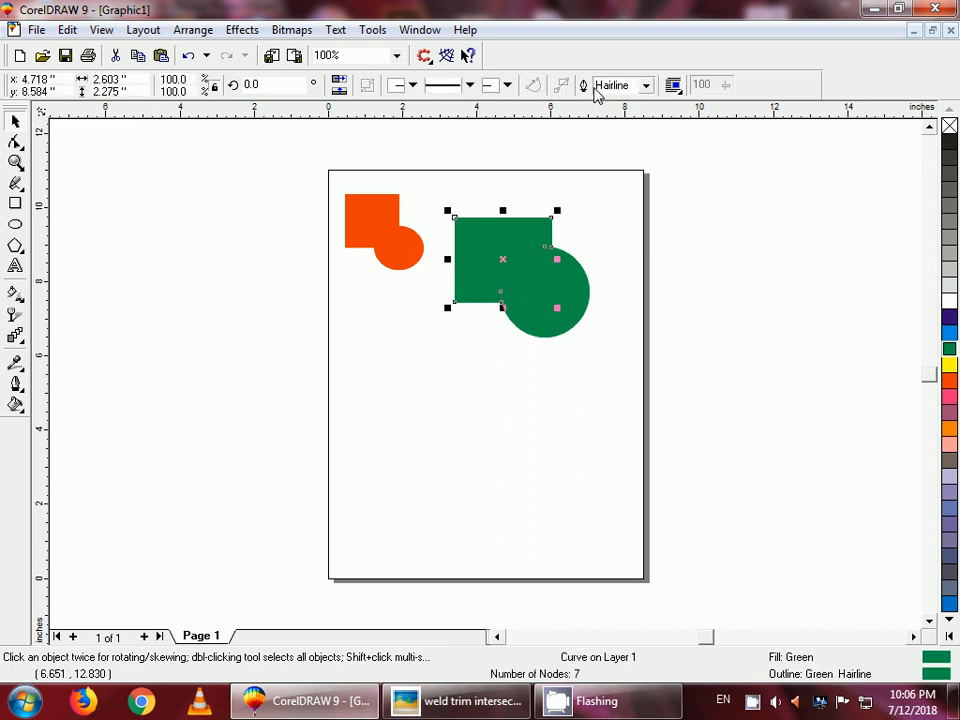
- Separate the green circle from the trimmed rectangle and place both below the red shape, leaving a gap along the cut
click(568, 381)
click(557, 315)
drag(557, 315, 518, 409)
drag(482, 278, 399, 354)
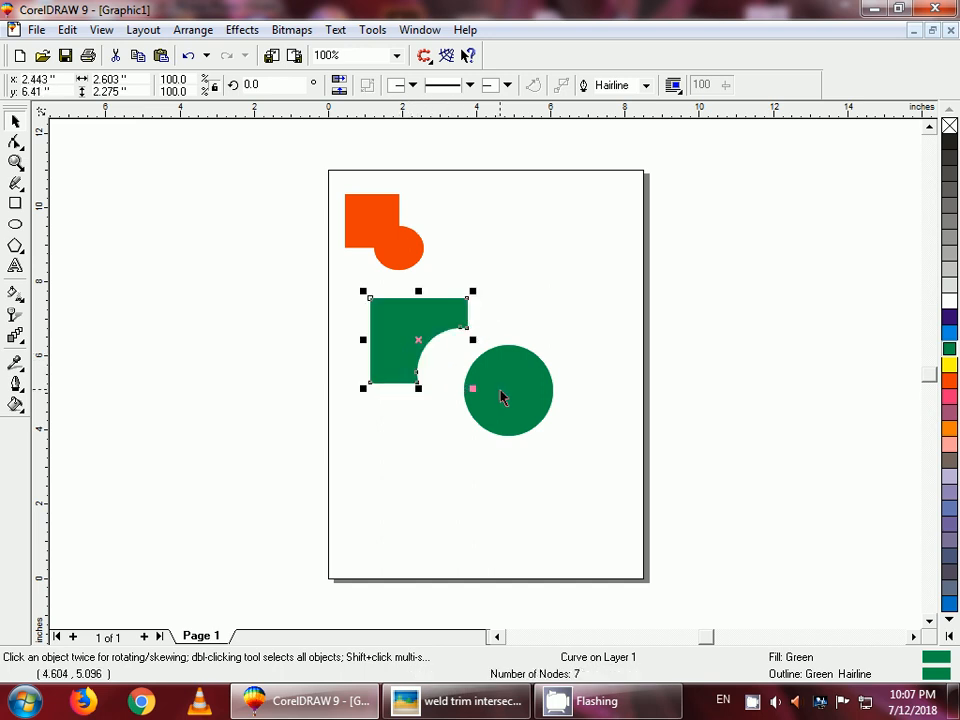
mouse_move(500, 391)
mouse_down()
mouse_move(468, 386)
mouse_move(462, 374)
mouse_move(484, 390)
mouse_up()
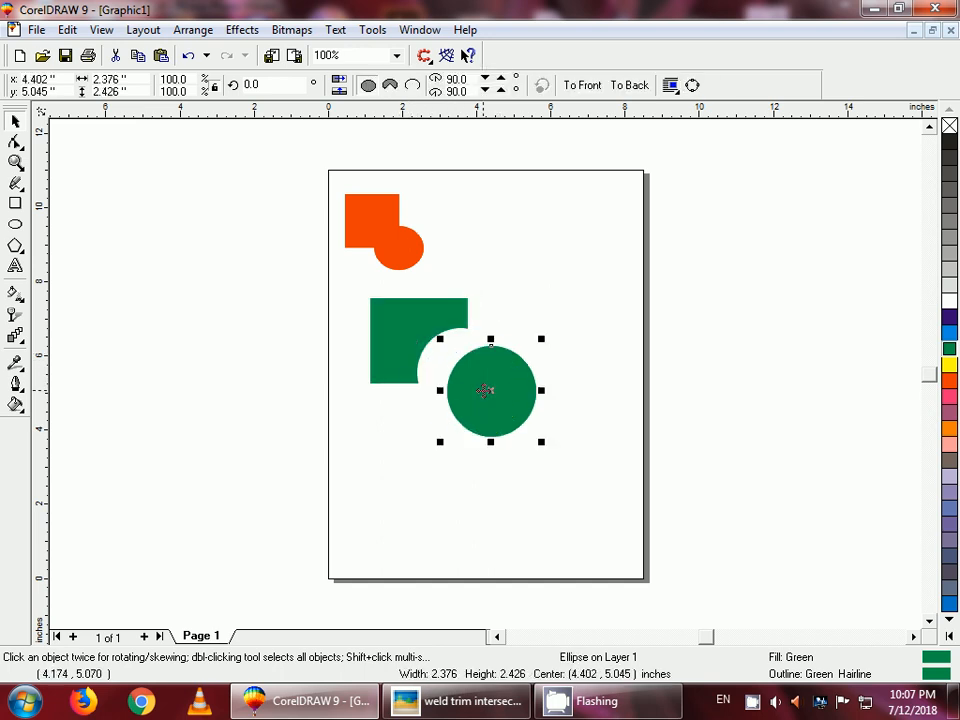
drag(375, 364, 361, 414)
drag(490, 394, 455, 437)
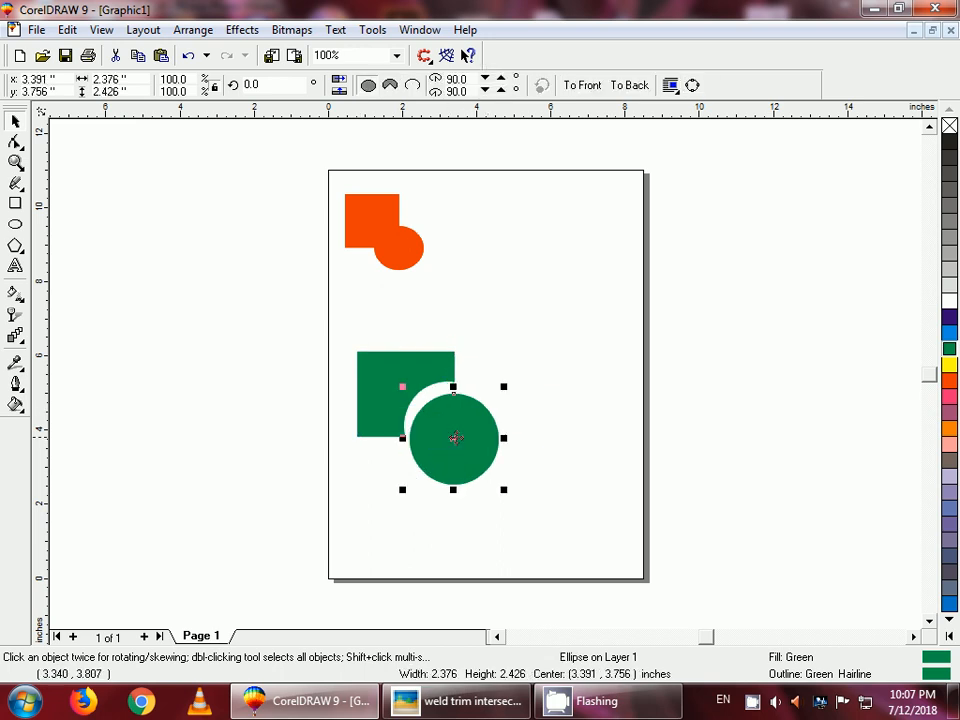
- Draw a rectangle about 2.6 by 2.1 inches in the page's upper right, with an ellipse about 2.5 by 2.4 inches overlapping its lower edge
click(15, 205)
drag(488, 218, 585, 297)
click(15, 225)
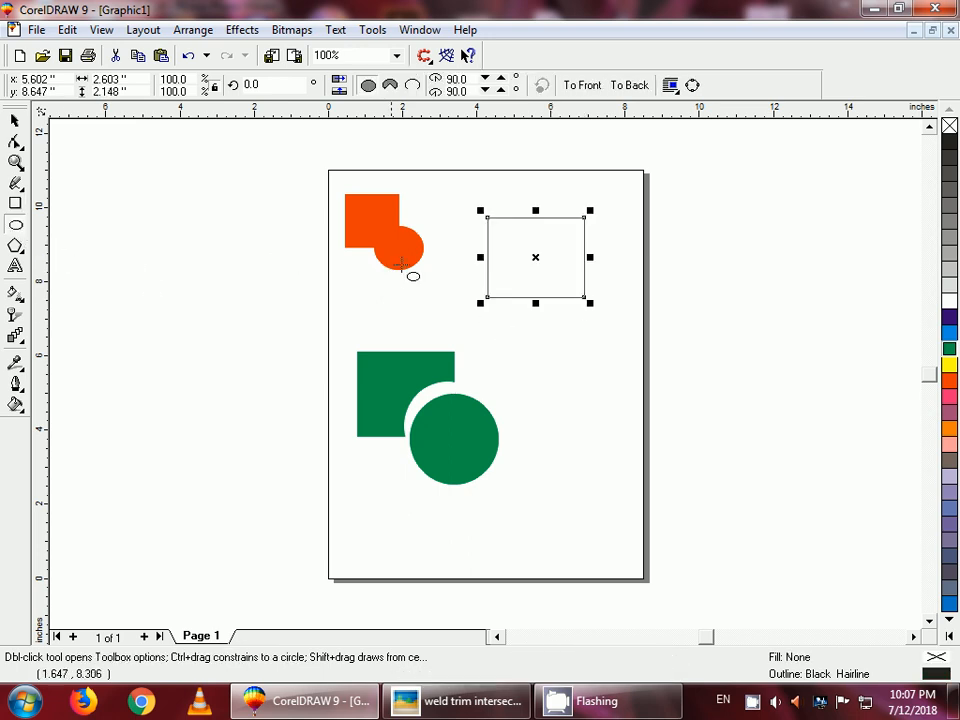
mouse_move(507, 260)
mouse_down()
mouse_move(514, 311)
mouse_move(602, 349)
mouse_up()
- Trim the unfilled rectangle with the overlapping ellipse and move the trimmed shape about 1.3 inches left of its original position
click(14, 121)
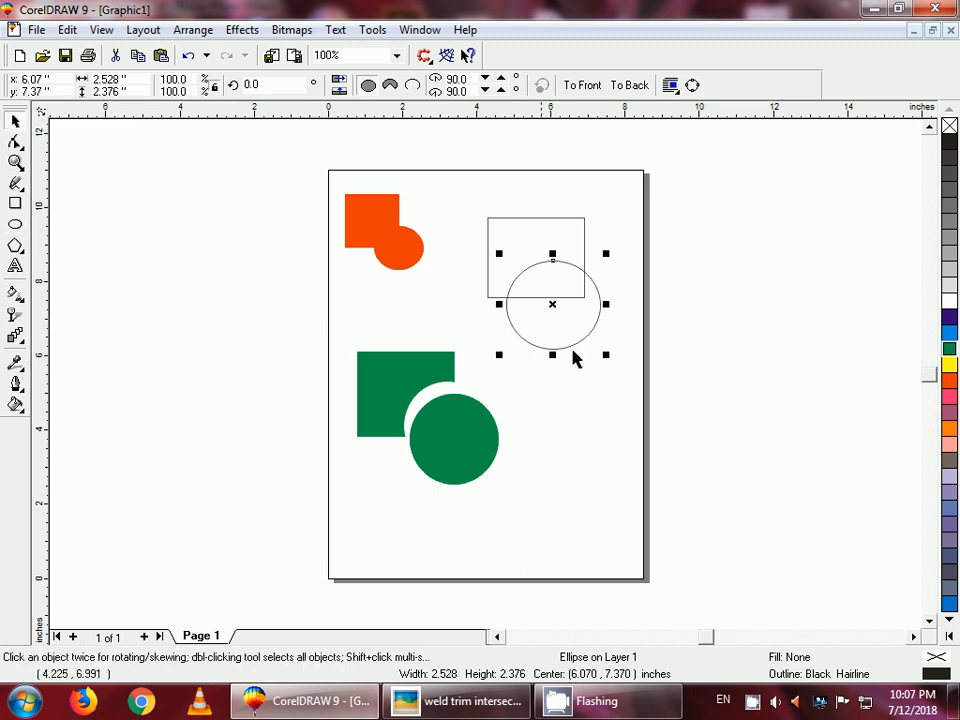
click(501, 289)
drag(665, 393, 669, 398)
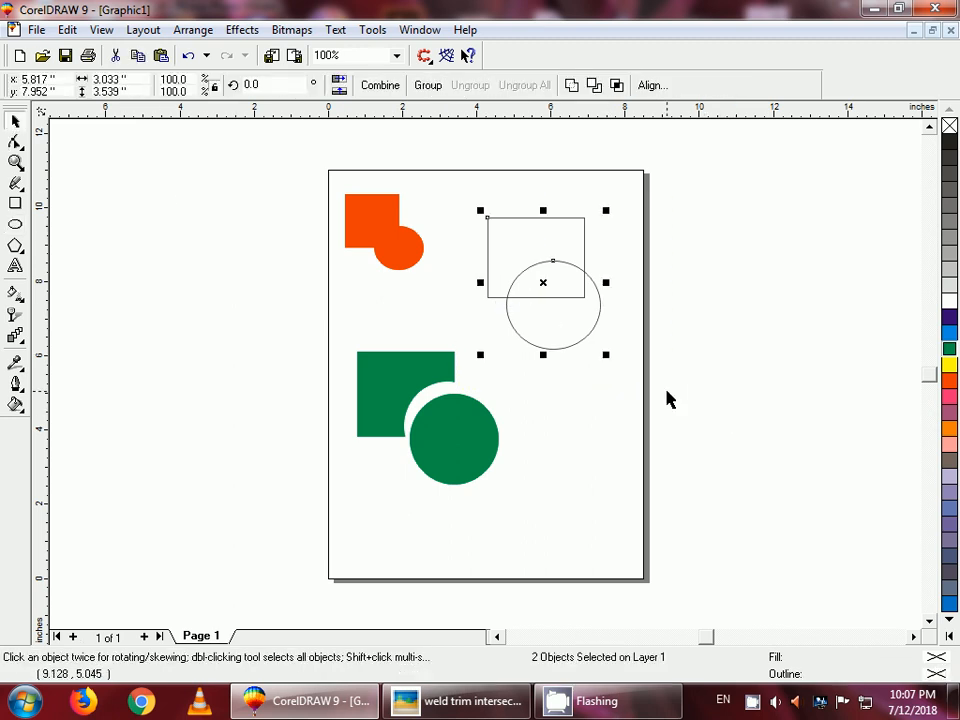
key(shift+F2)
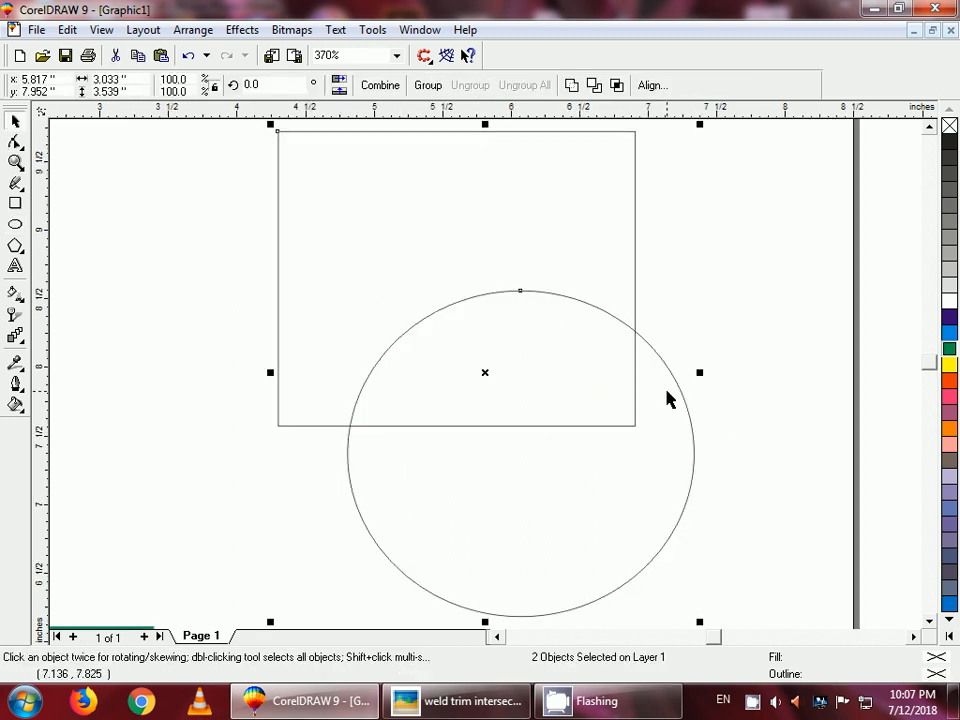
click(140, 343)
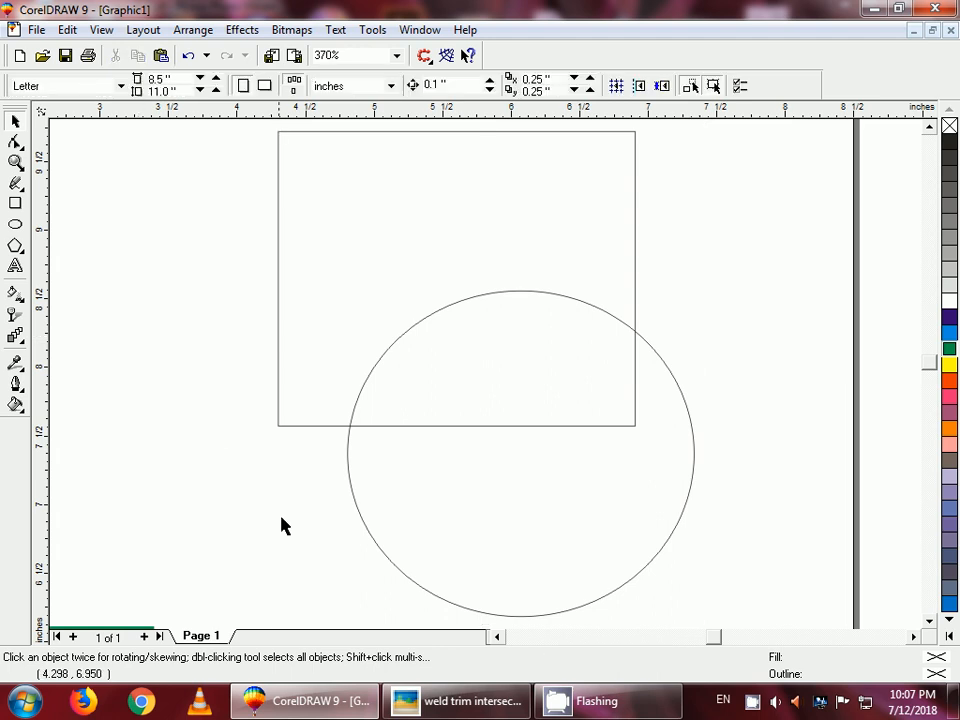
click(386, 553)
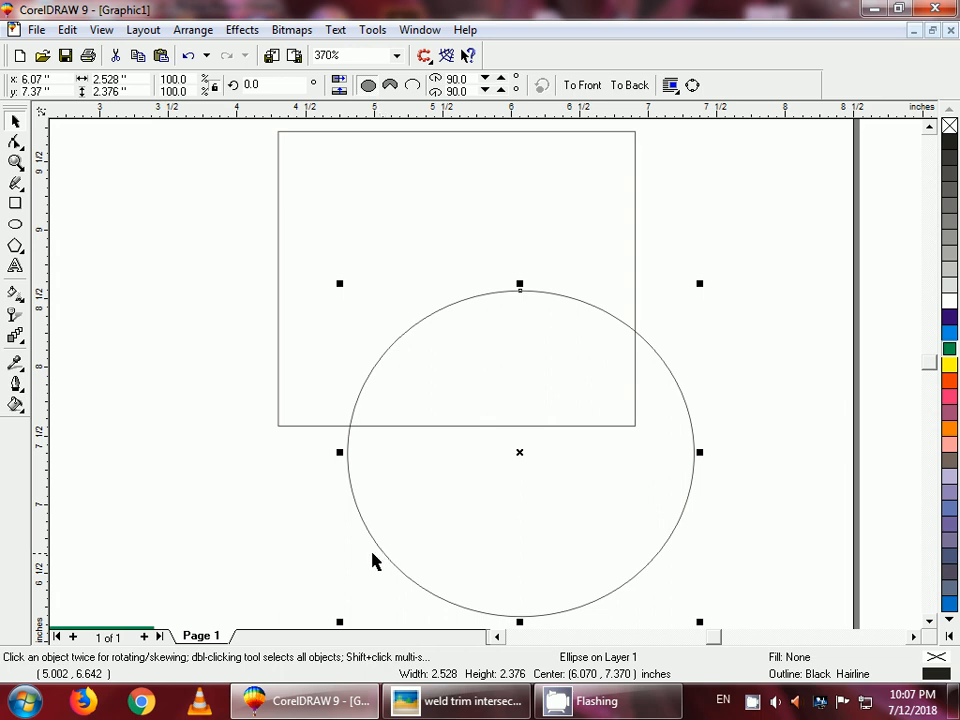
shift+click(296, 425)
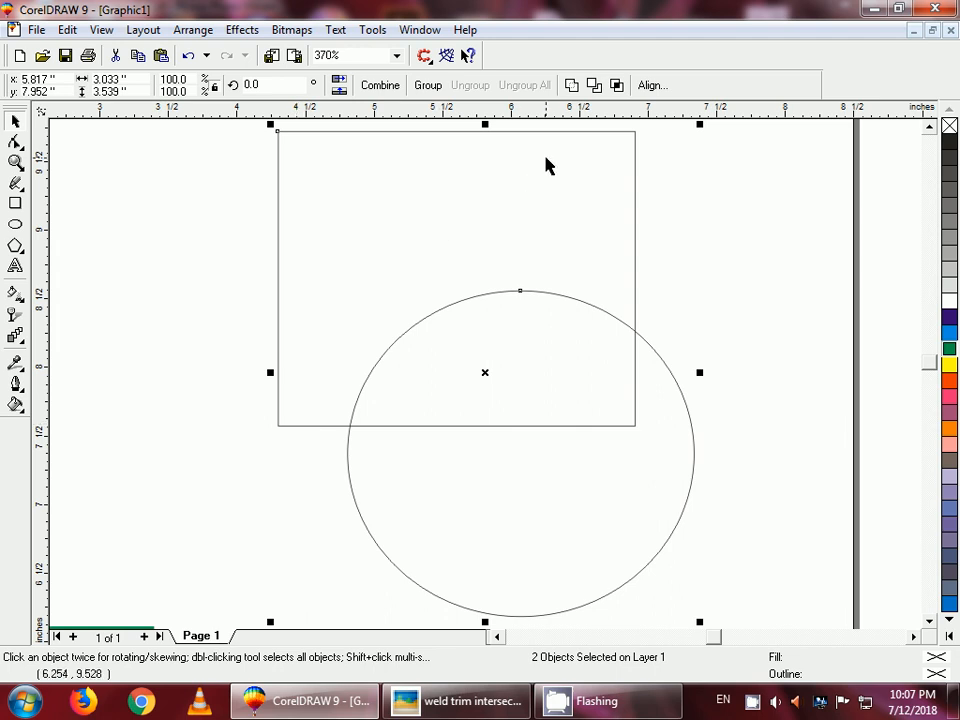
click(593, 87)
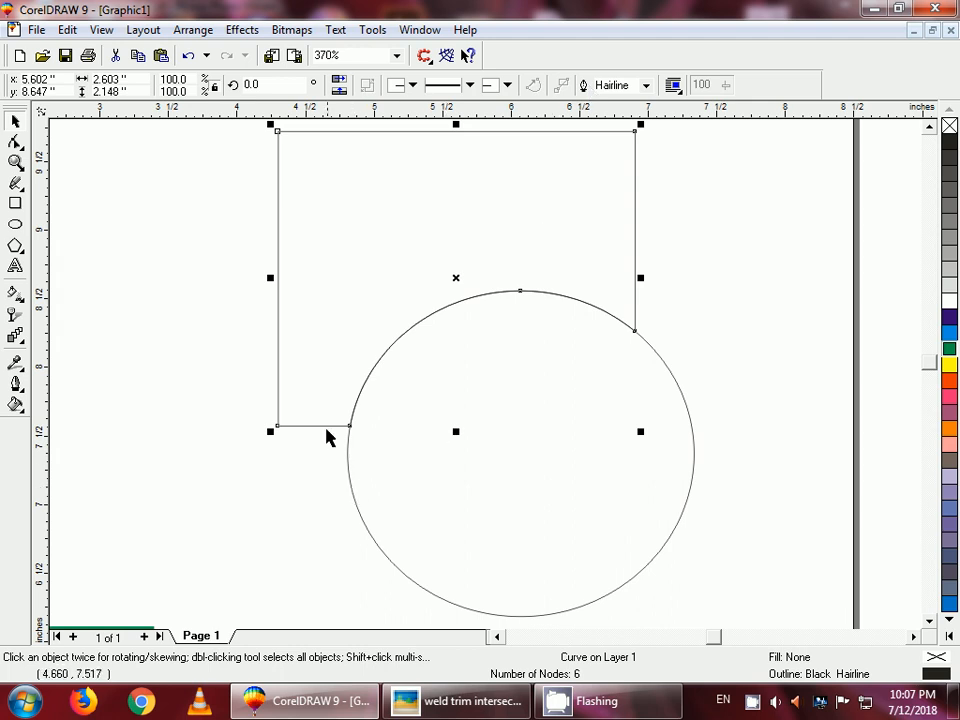
drag(326, 428, 142, 413)
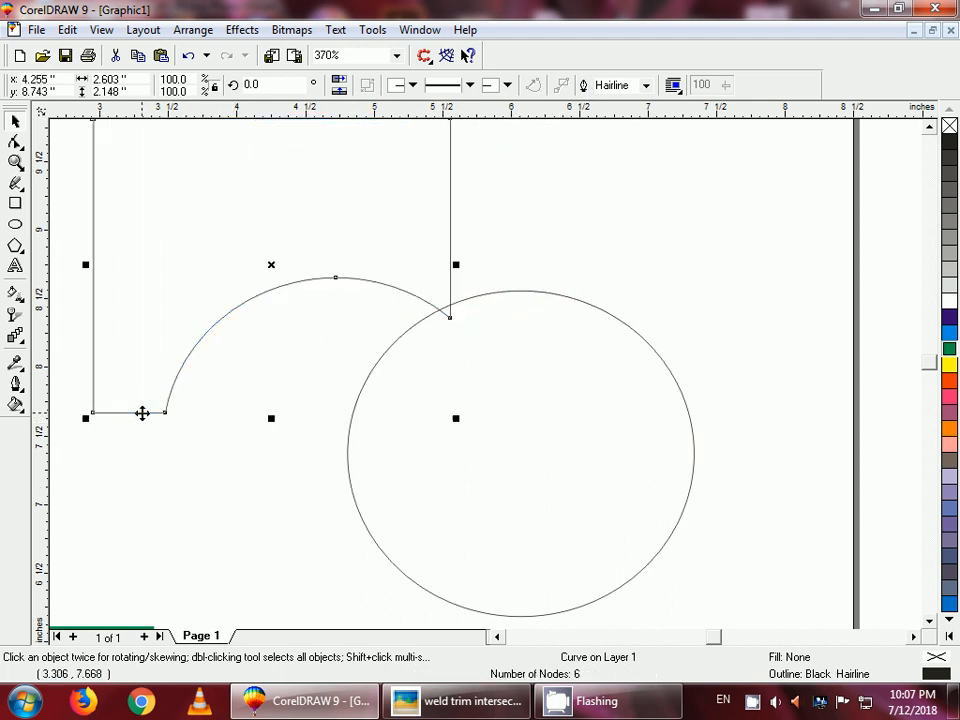
key(F3)
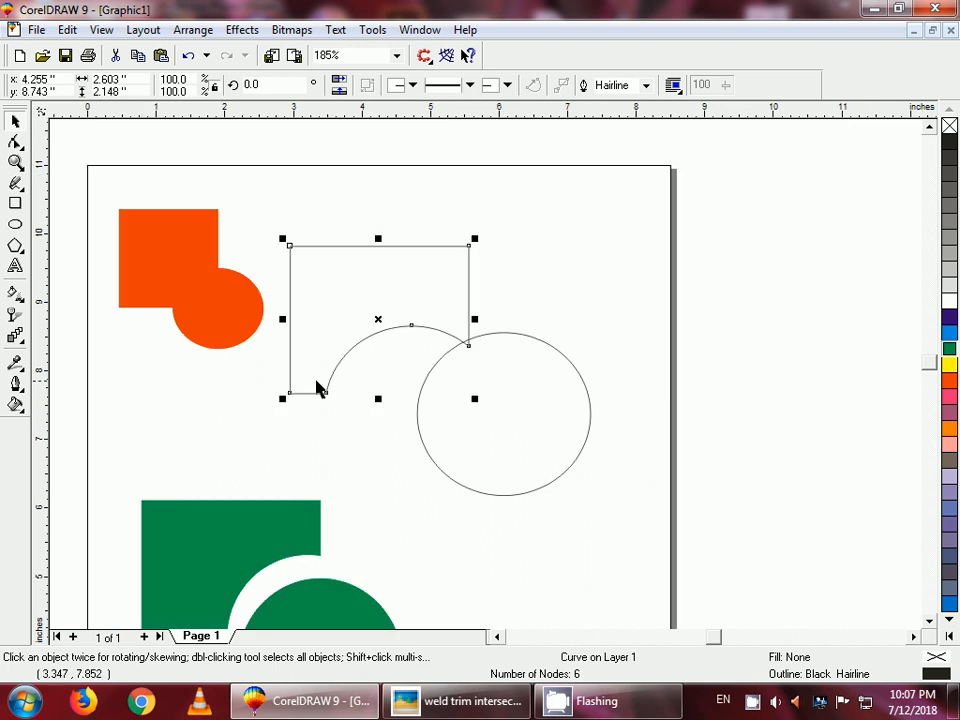
- Move the trimmed rectangle up about 0.7 inch and place its cutting ellipse directly below it
click(345, 368)
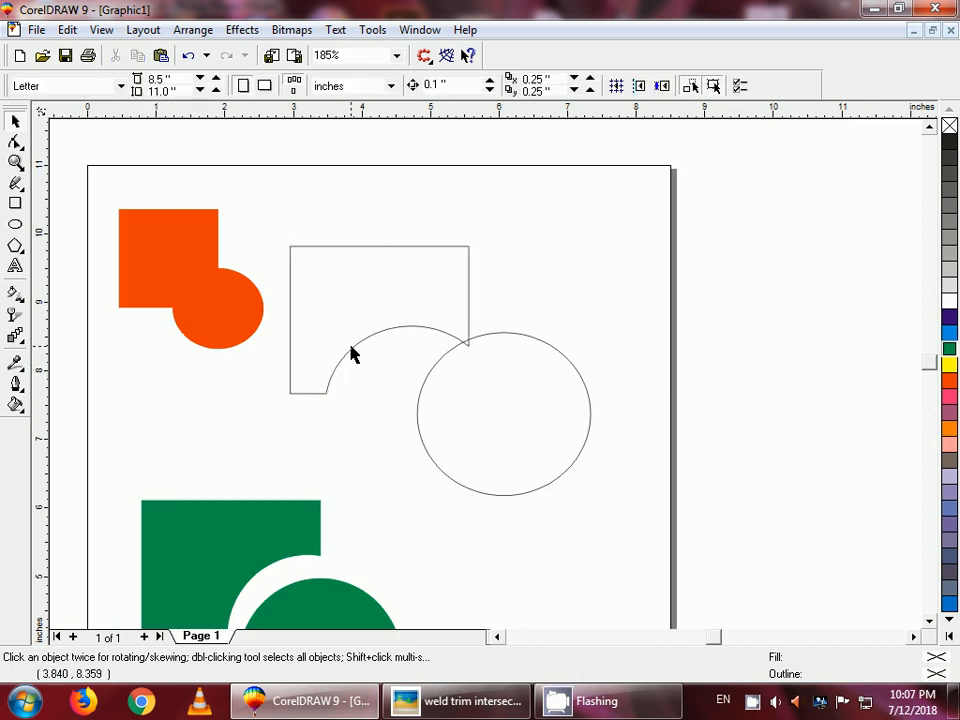
drag(352, 354, 344, 305)
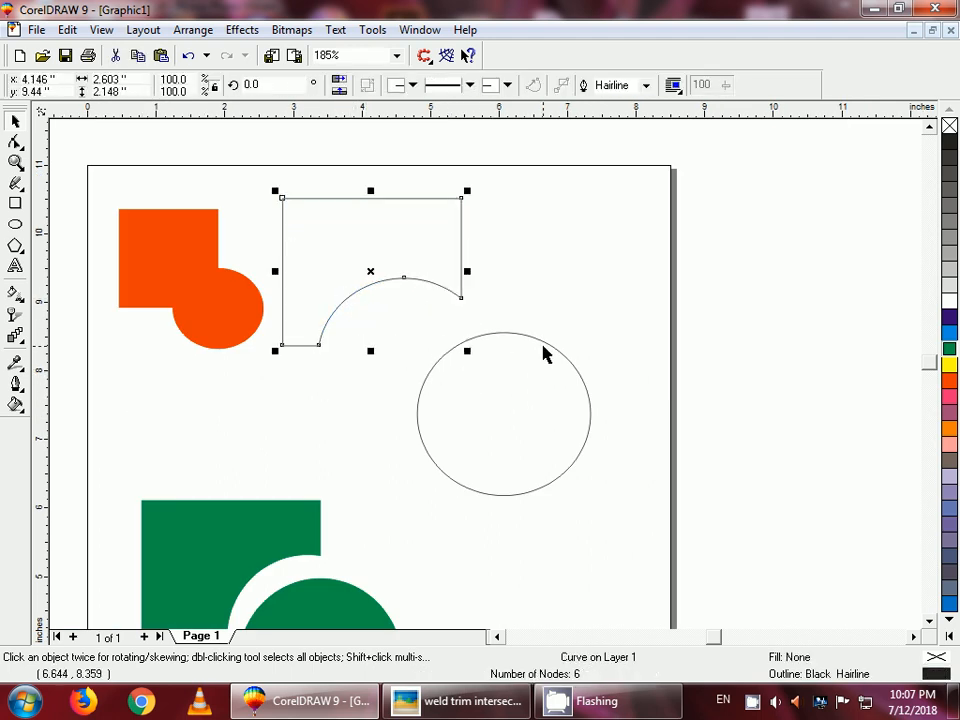
drag(429, 381, 322, 393)
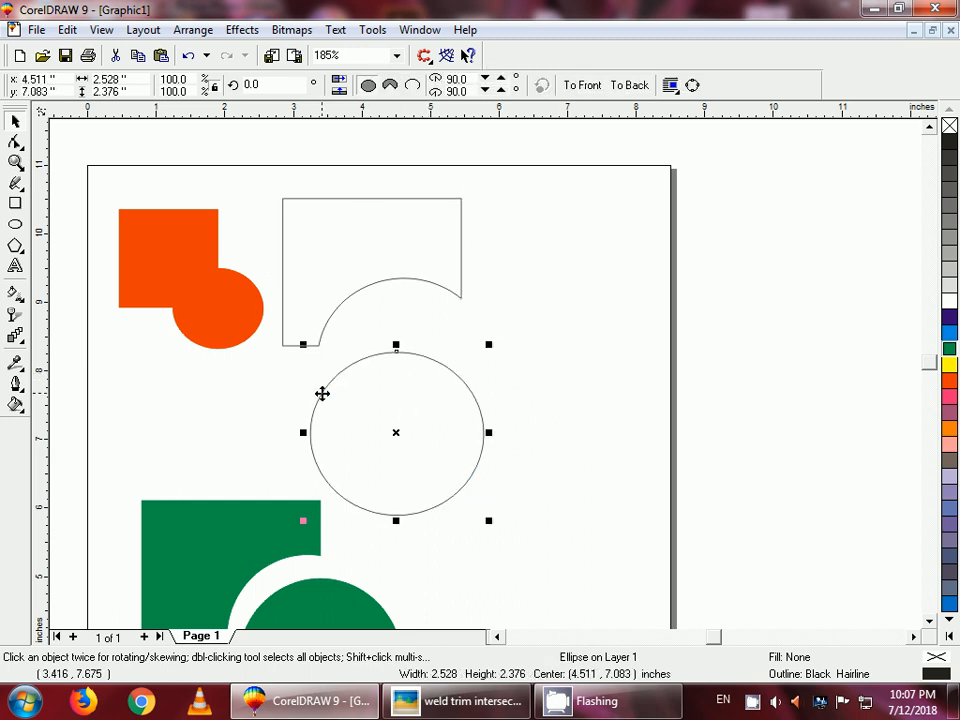
- Draw a rectangle about 3.0 by 2.7 inches across the page's right edge, with an ellipse about 3.5 by 3.0 inches overlapping its lower edge
click(15, 203)
drag(554, 206, 758, 391)
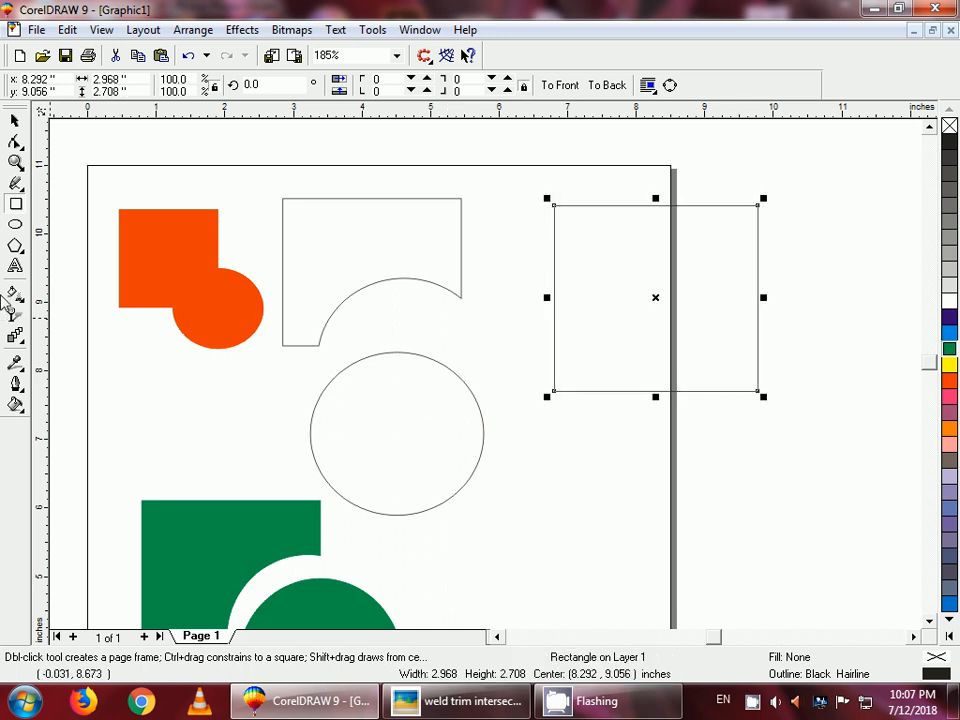
click(15, 224)
drag(576, 329, 818, 540)
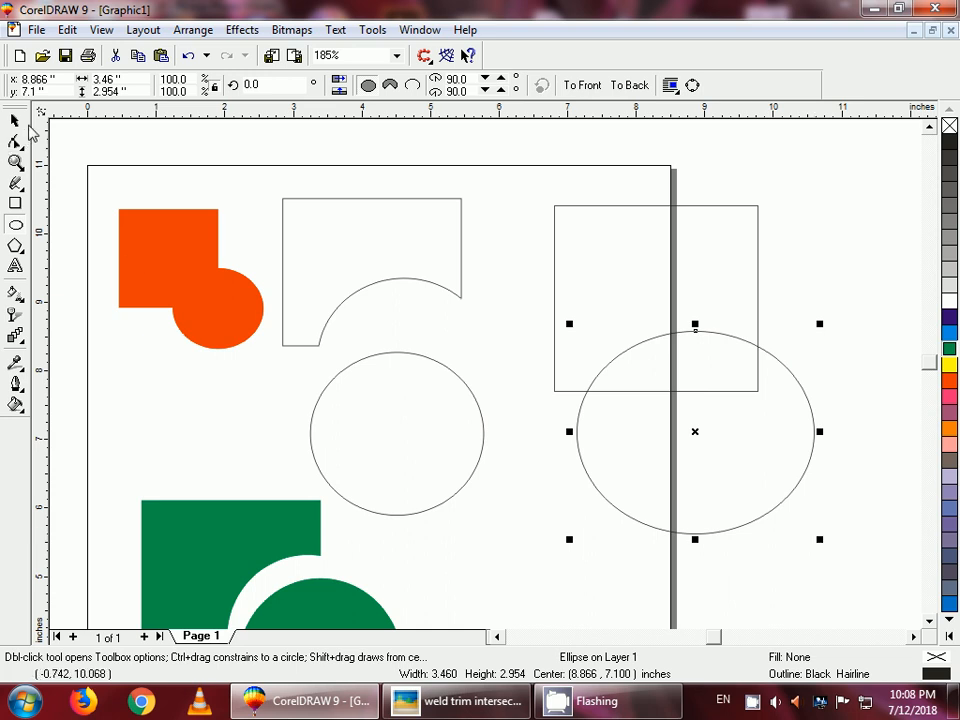
click(15, 121)
click(520, 183)
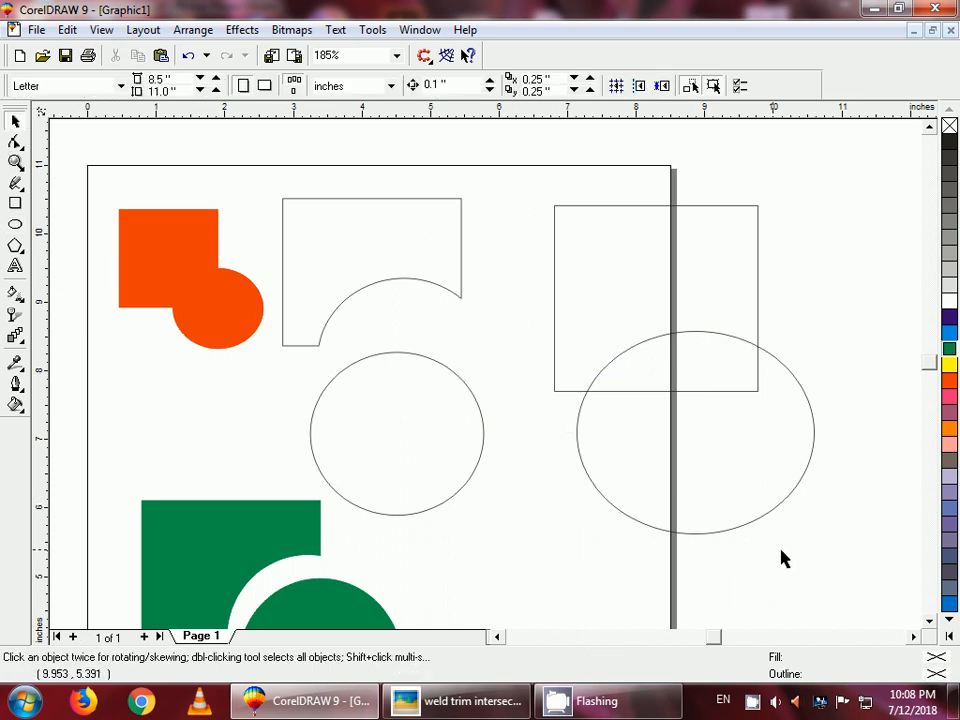
- Trim the new ellipse with the overlapping rectangle and move the trimmed ellipse about 0.5 inch right and 0.5 inch down
drag(783, 559, 868, 573)
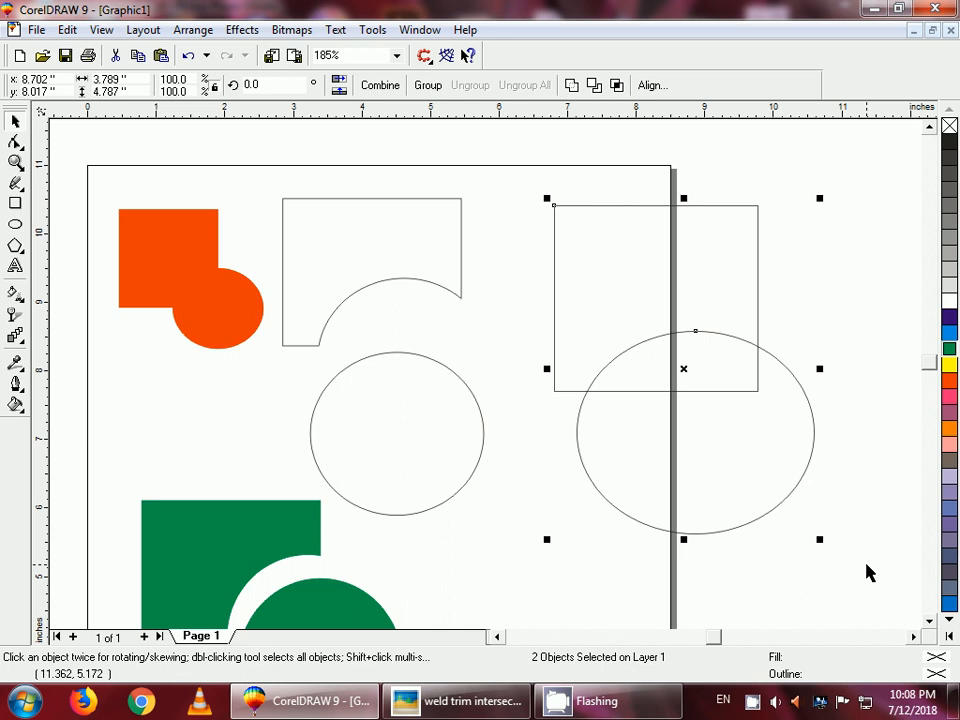
key(shift+F2)
click(289, 421)
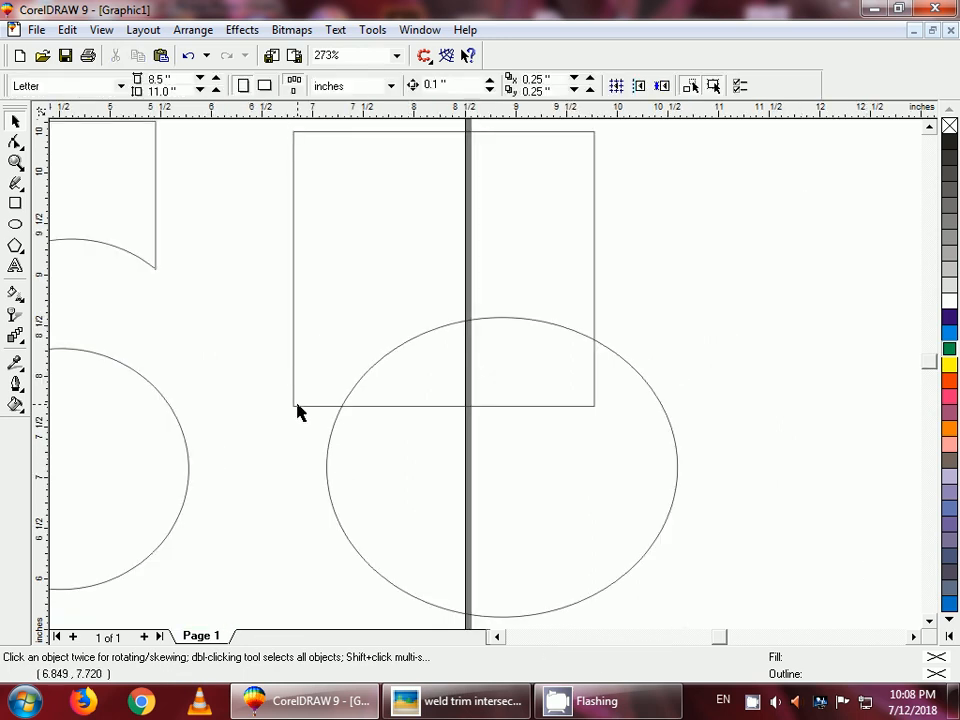
click(294, 380)
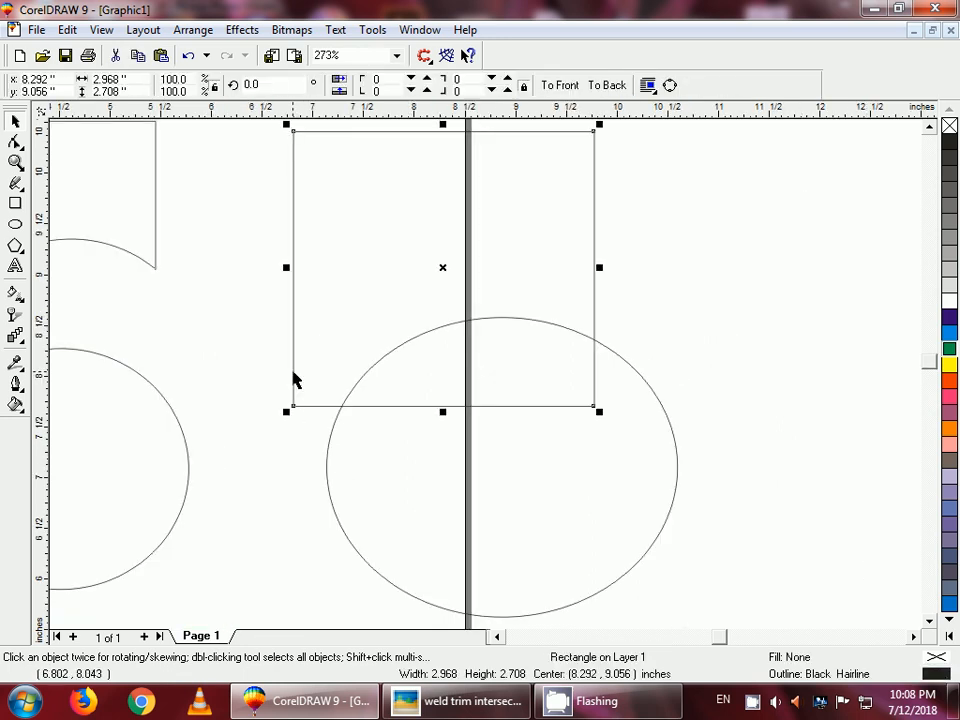
shift+click(326, 465)
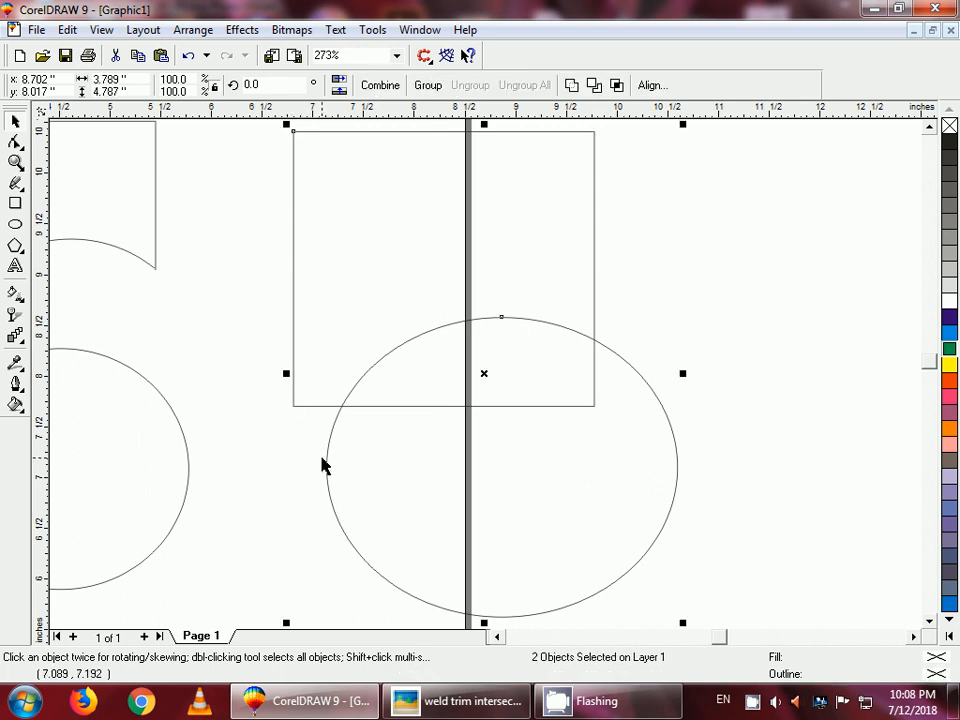
click(289, 461)
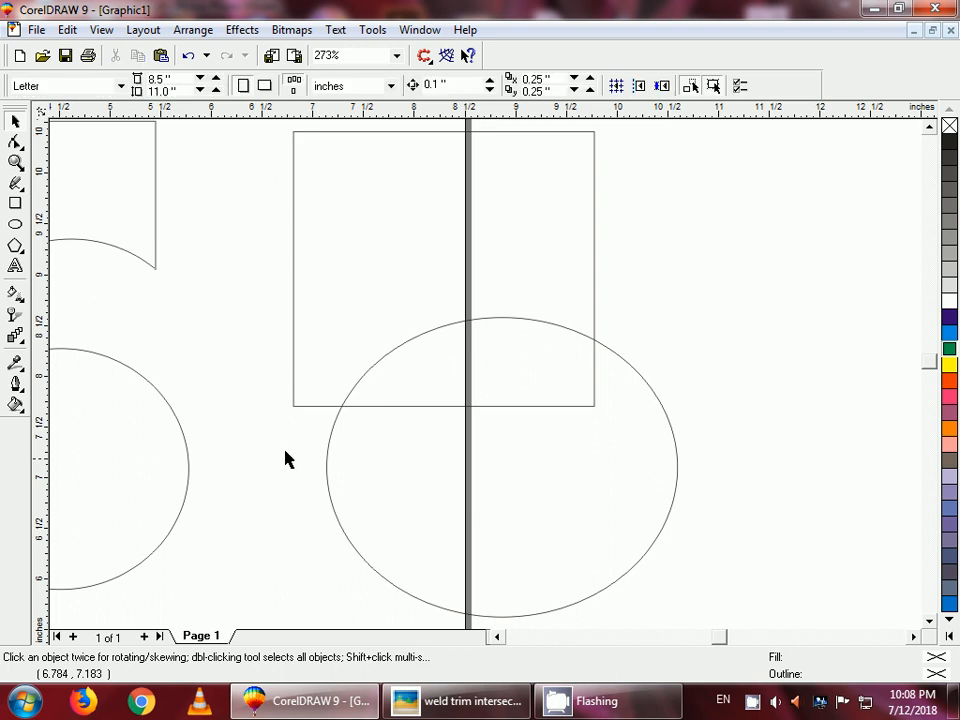
click(295, 293)
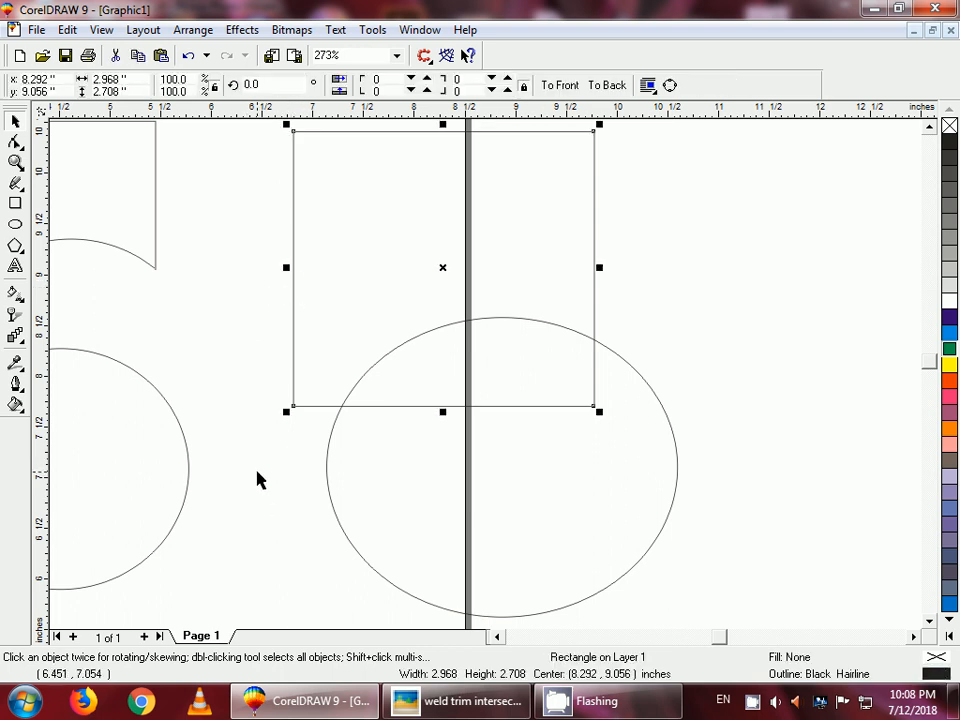
shift+click(327, 478)
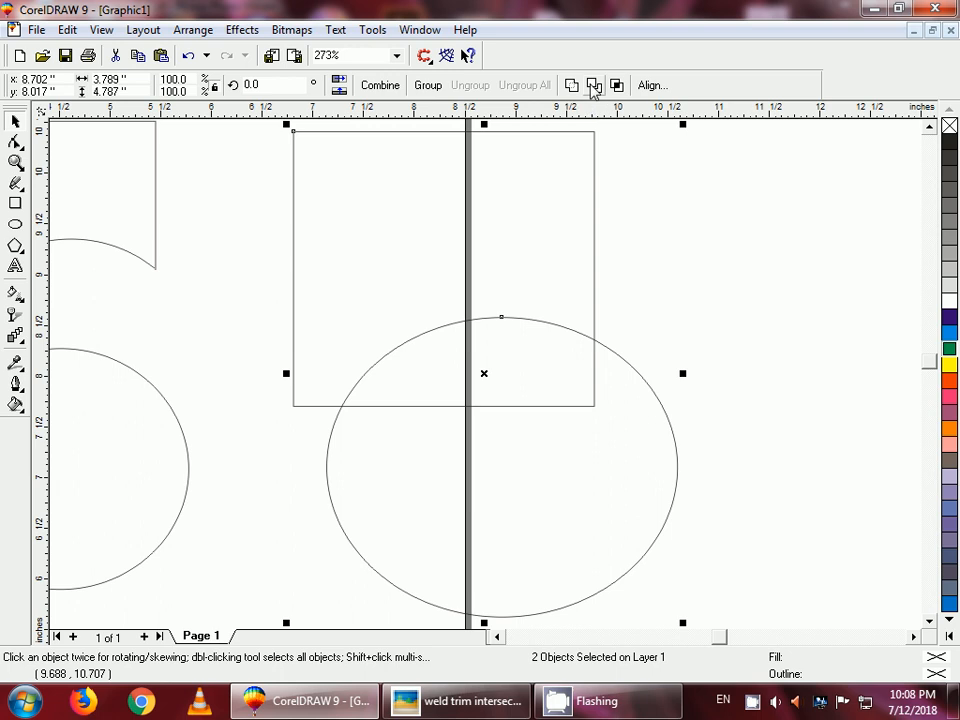
click(593, 86)
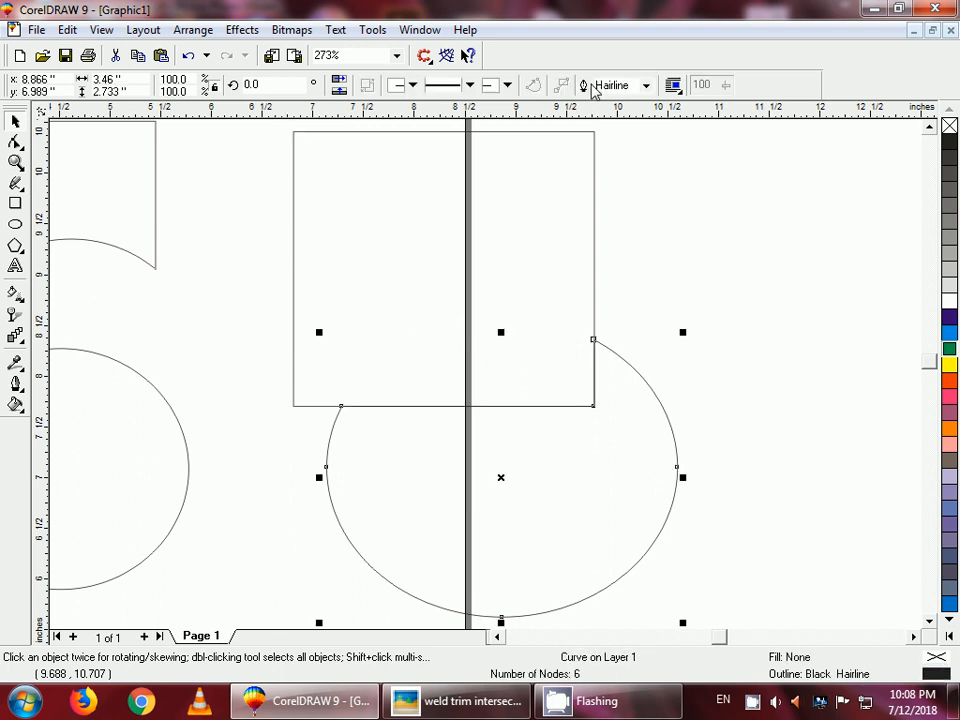
drag(352, 558, 404, 607)
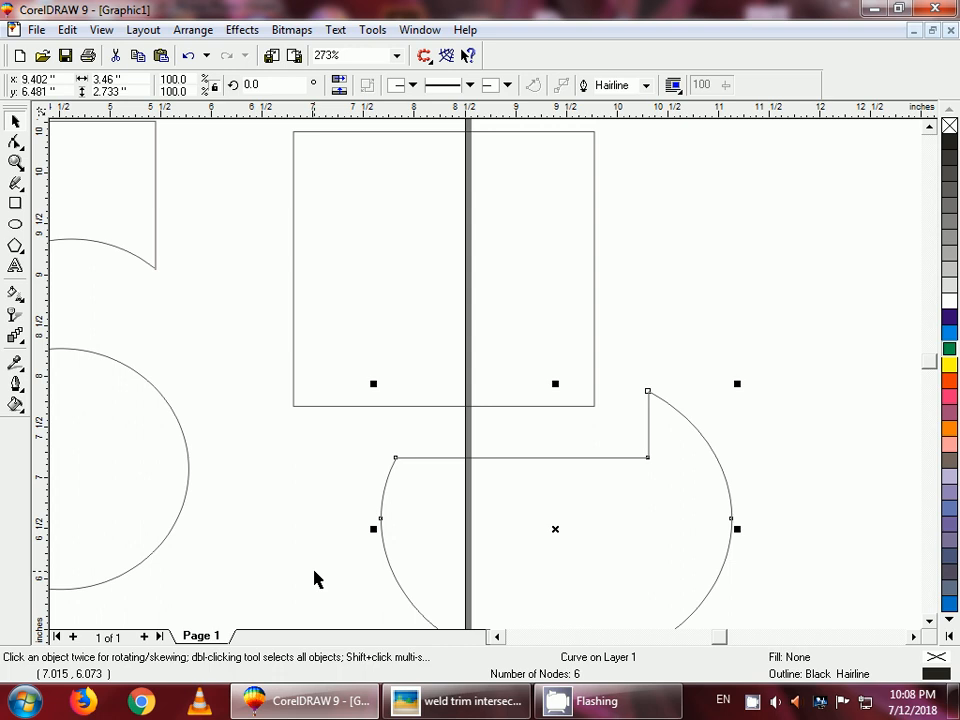
- Compare the rectangle trimmed by its ellipse with the ellipse trimmed by its rectangle, examining each cut shape up close
key(F3)
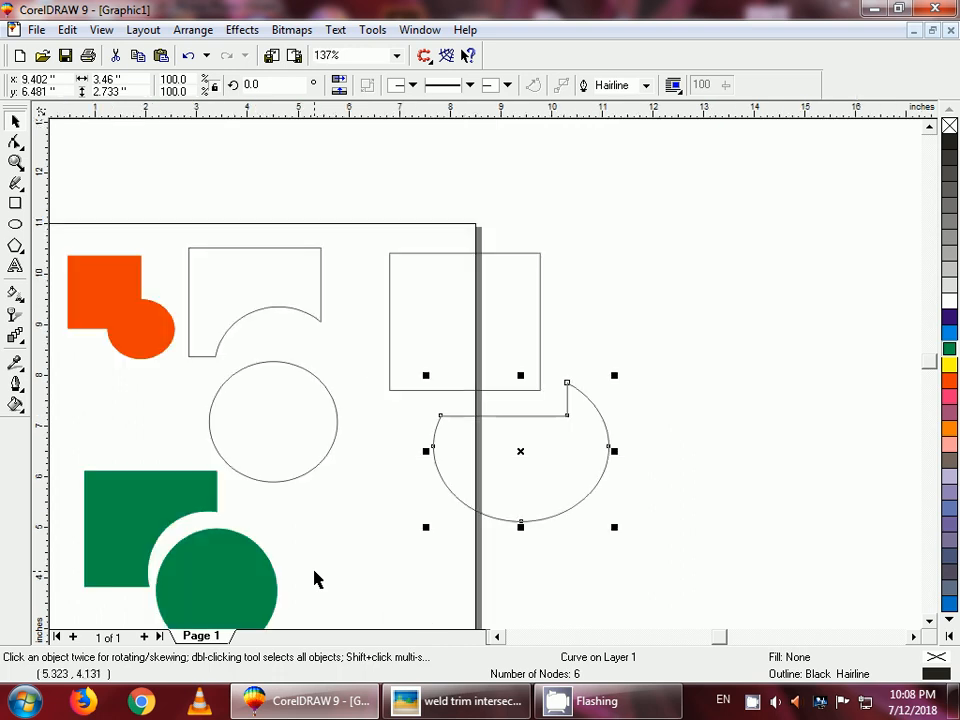
click(294, 480)
drag(359, 185, 165, 503)
key(shift+F2)
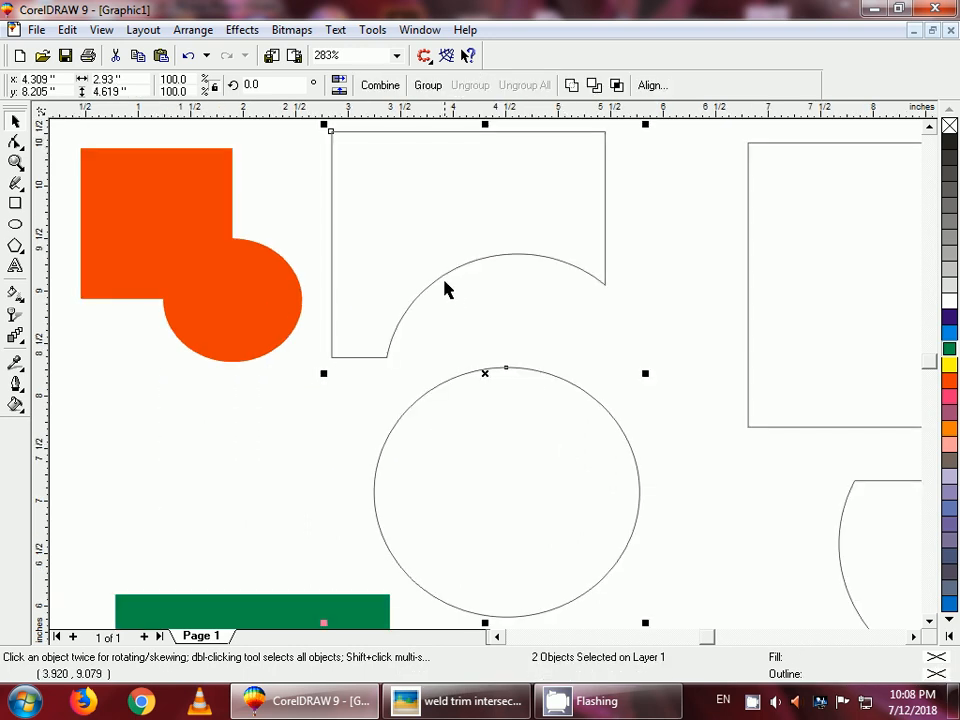
click(384, 349)
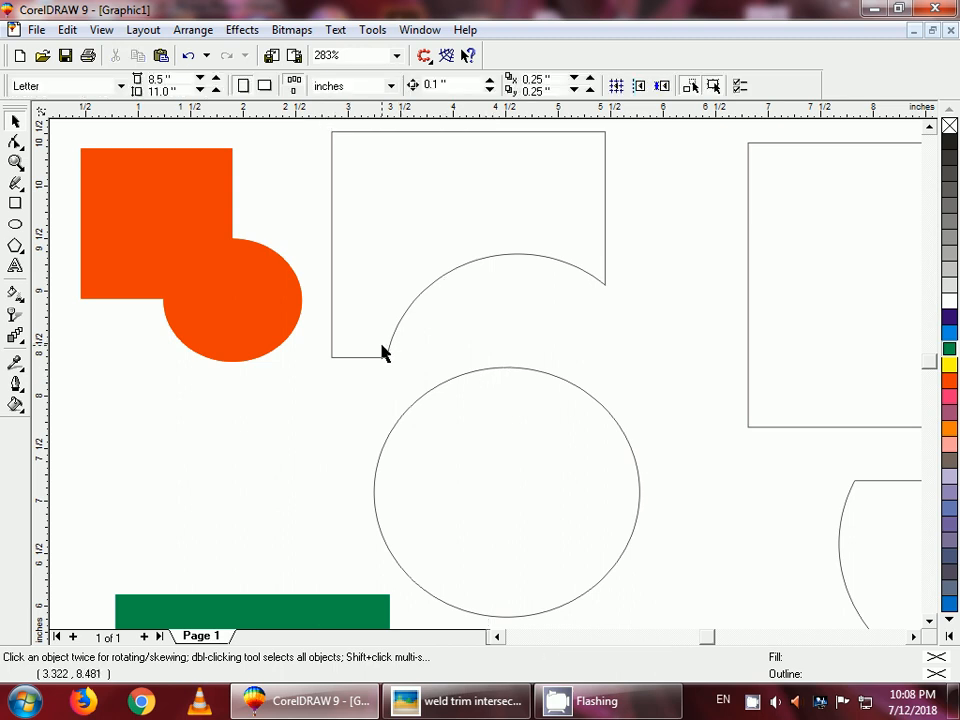
click(383, 360)
key(shift+F2)
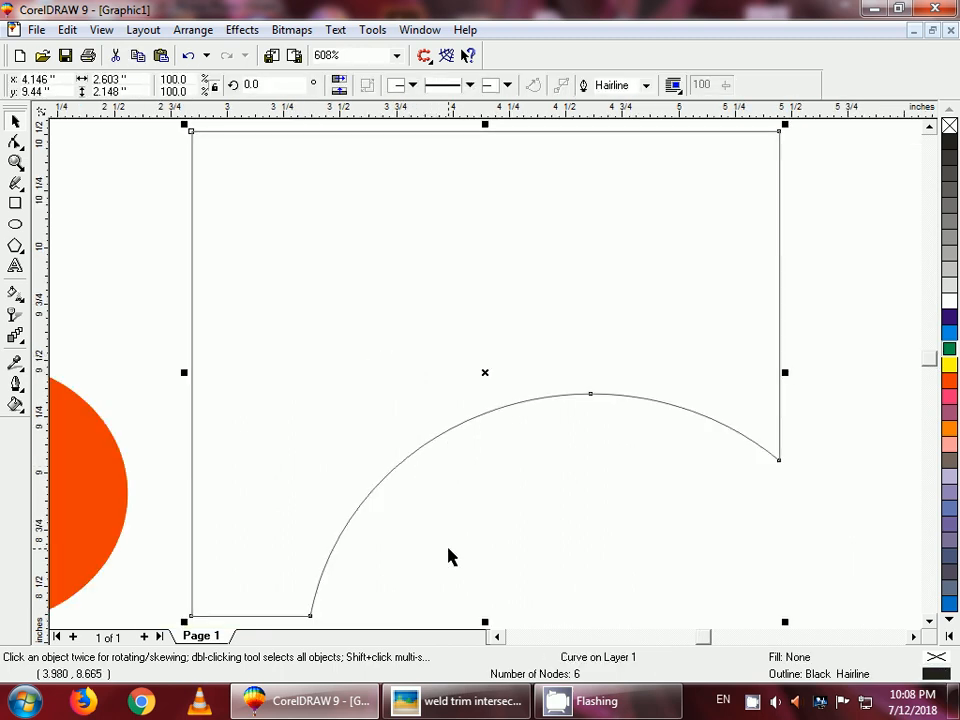
key(F3)
key(F3)
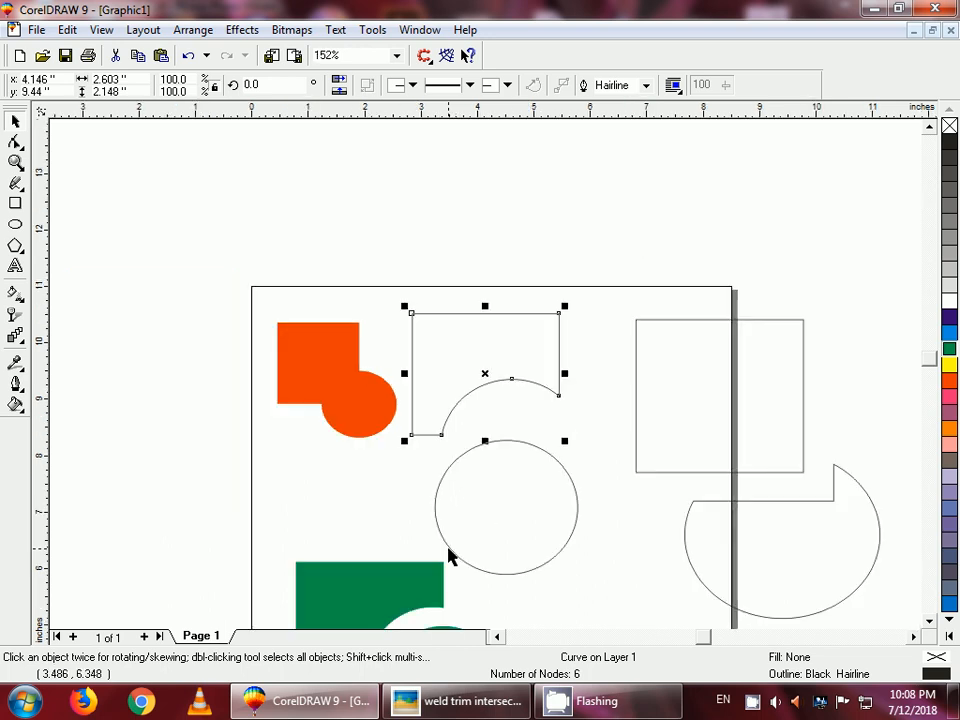
click(662, 476)
click(691, 584)
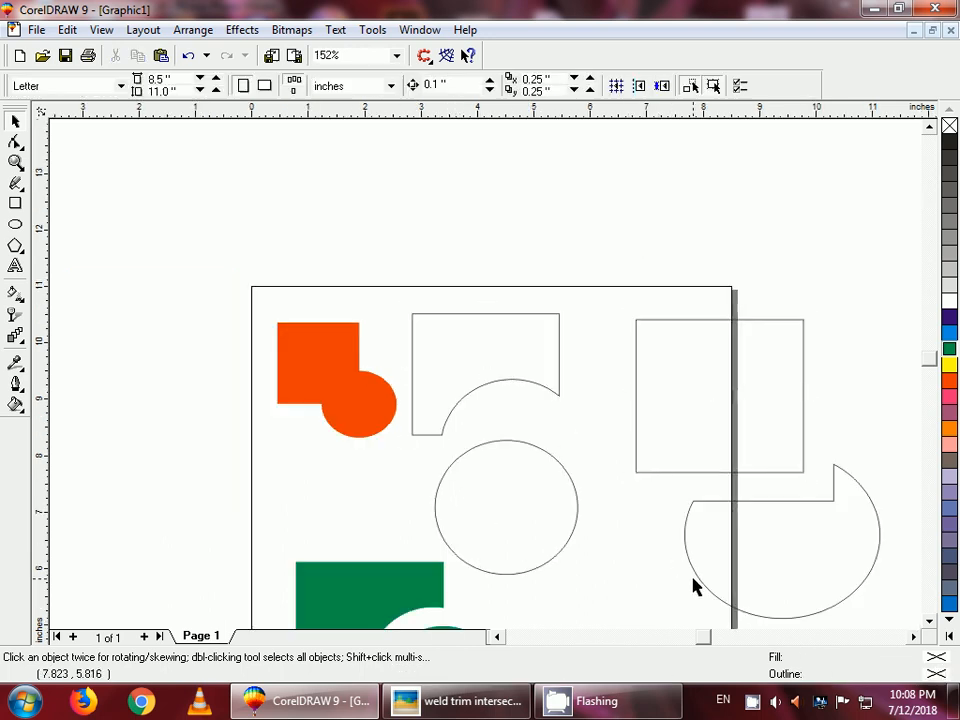
click(700, 590)
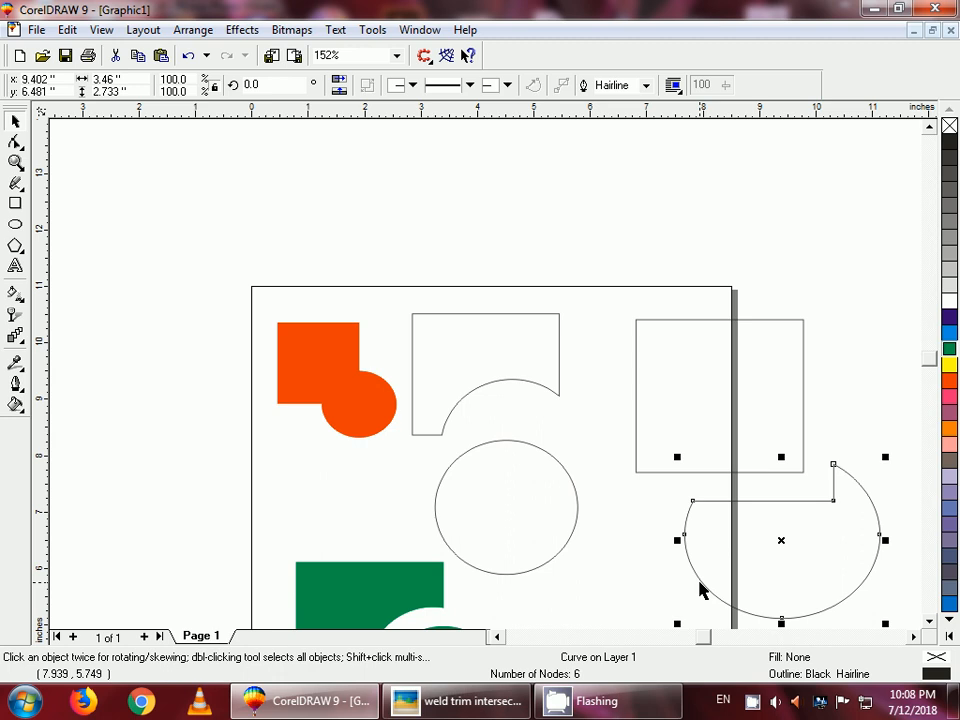
key(shift+F2)
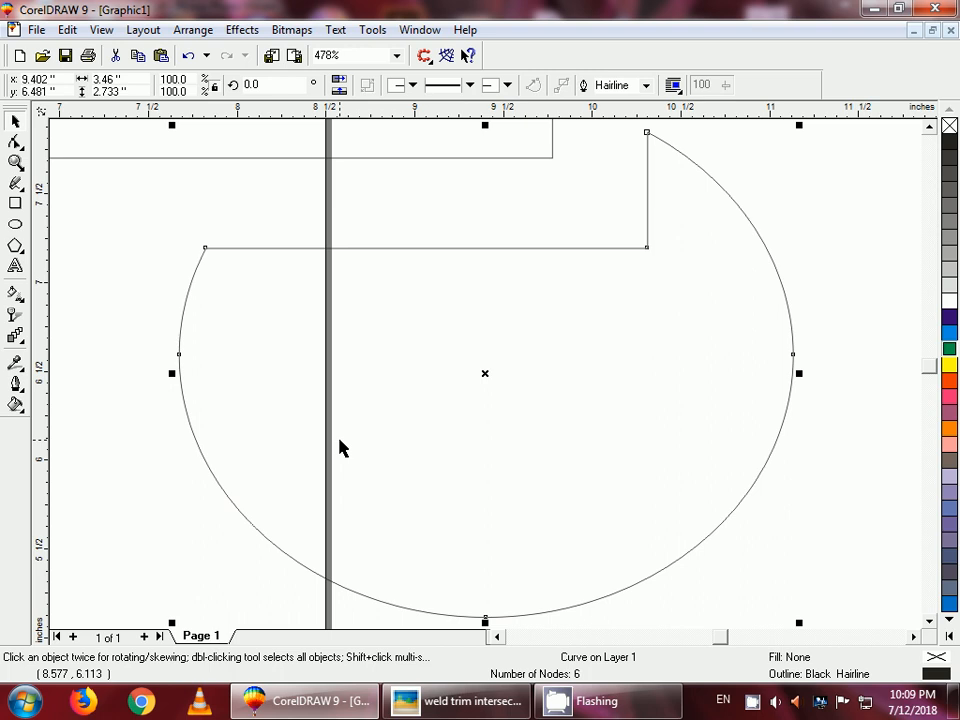
key(F3)
key(F3)
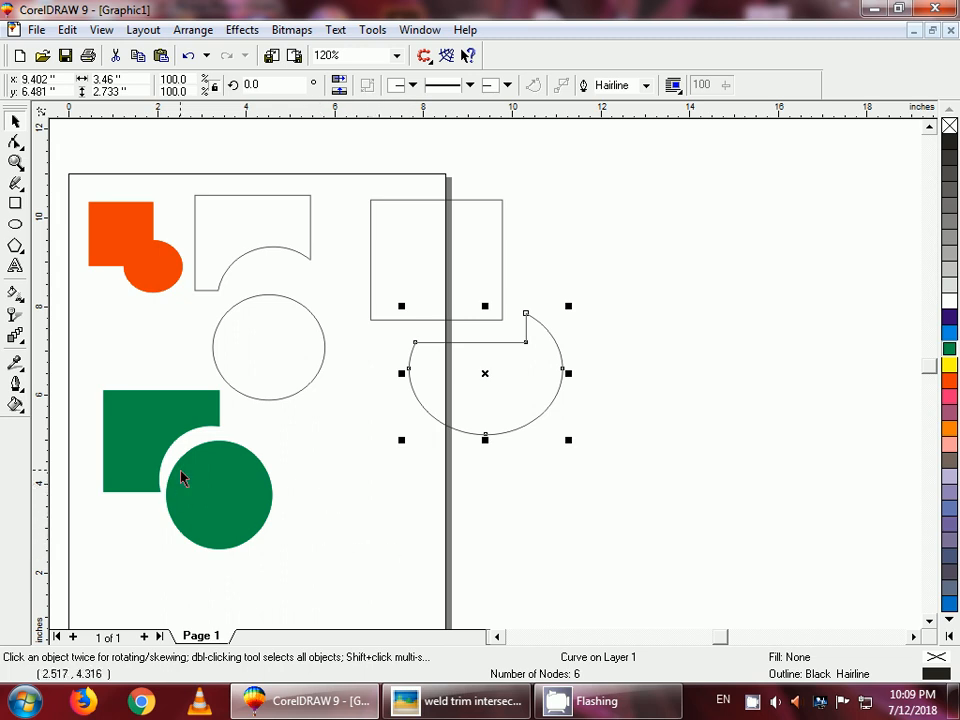
- Draw a rectangle about 3.6 by 3.0 inches right of the page, with an ellipse about 2.5 by 2.8 inches overlapping its lower edge
click(15, 203)
mouse_move(644, 236)
mouse_down()
mouse_move(739, 331)
mouse_move(801, 356)
mouse_move(803, 368)
mouse_up()
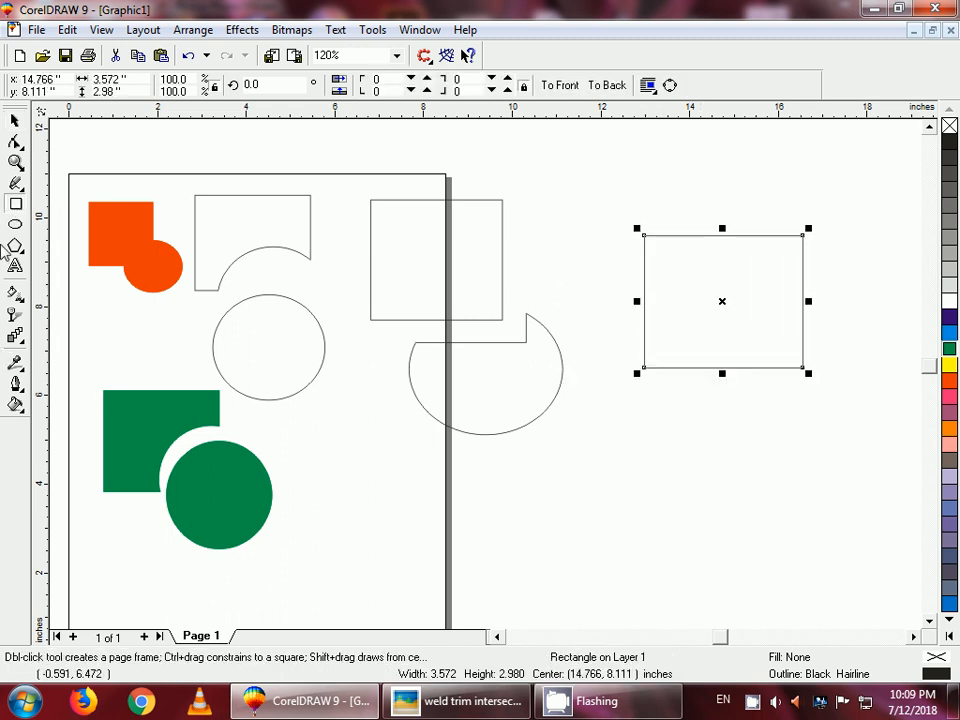
click(15, 224)
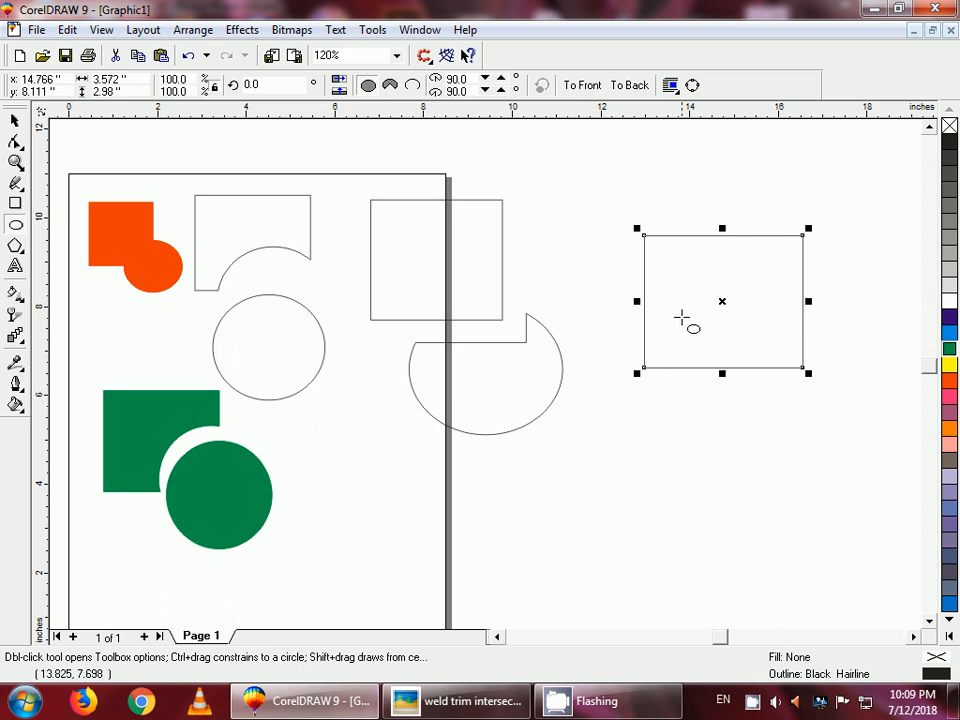
drag(674, 306, 788, 436)
click(14, 121)
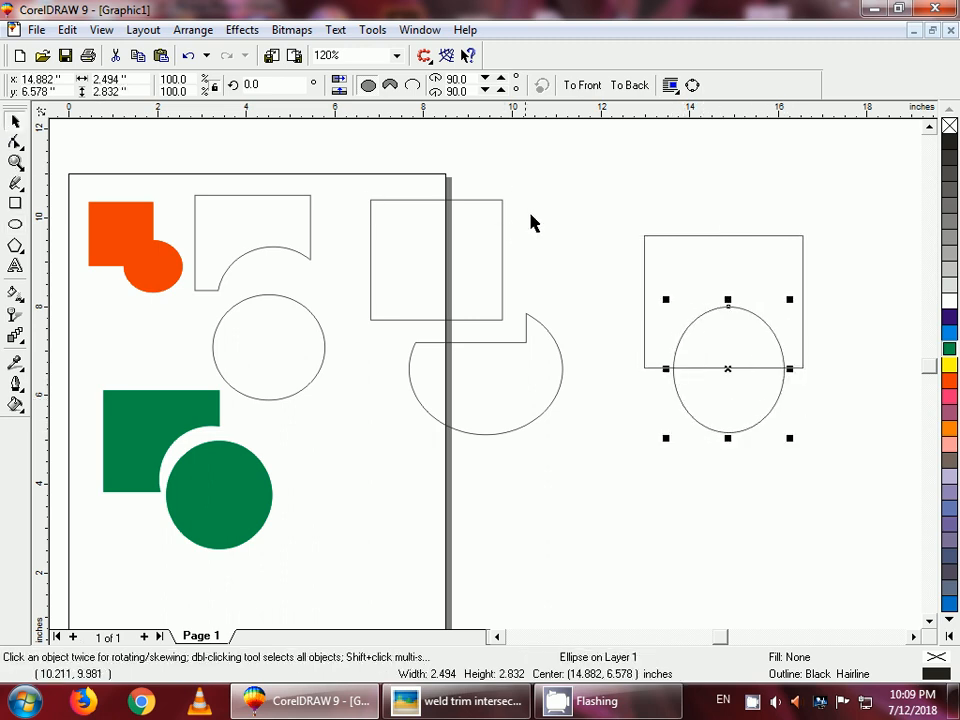
click(588, 205)
- Intersect the new rectangle and ellipse and move the resulting half-ellipse piece to the empty area below and left of them
drag(855, 492, 625, 220)
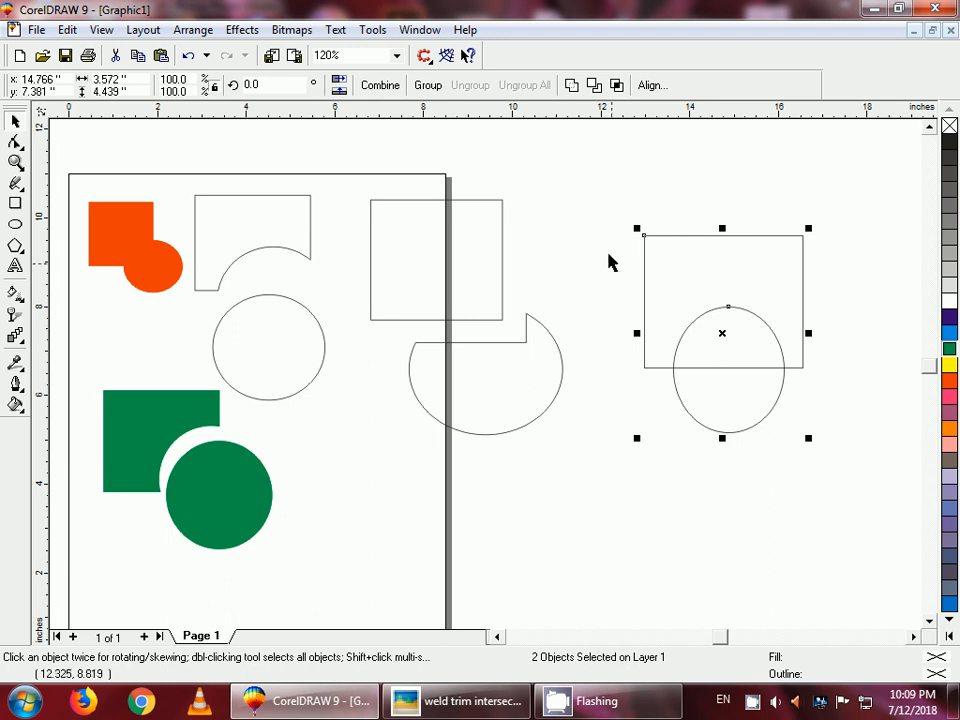
click(617, 86)
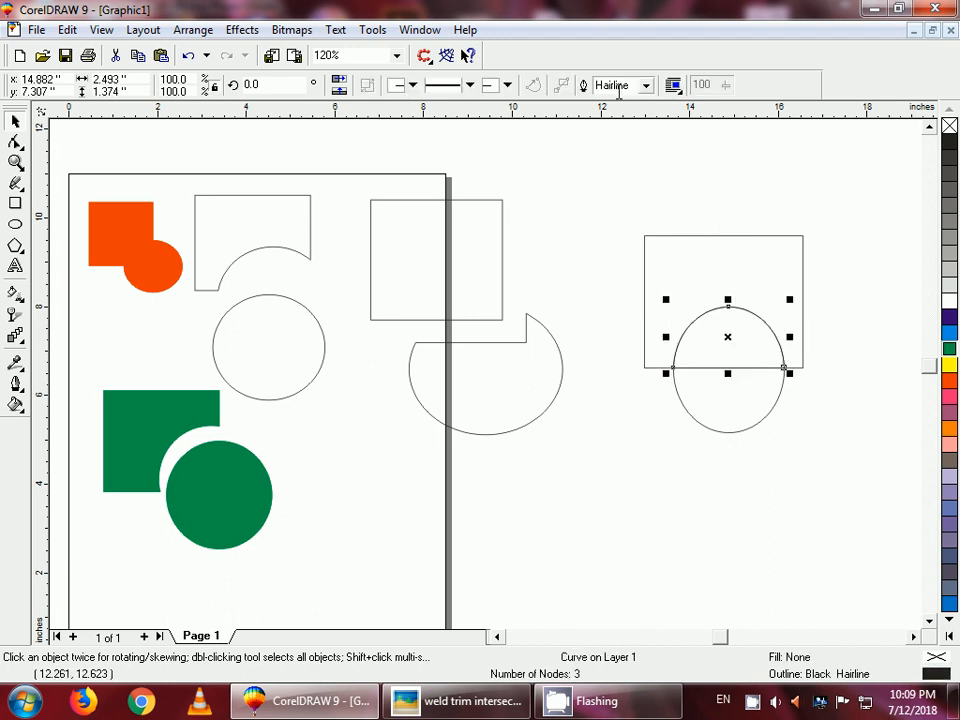
click(692, 435)
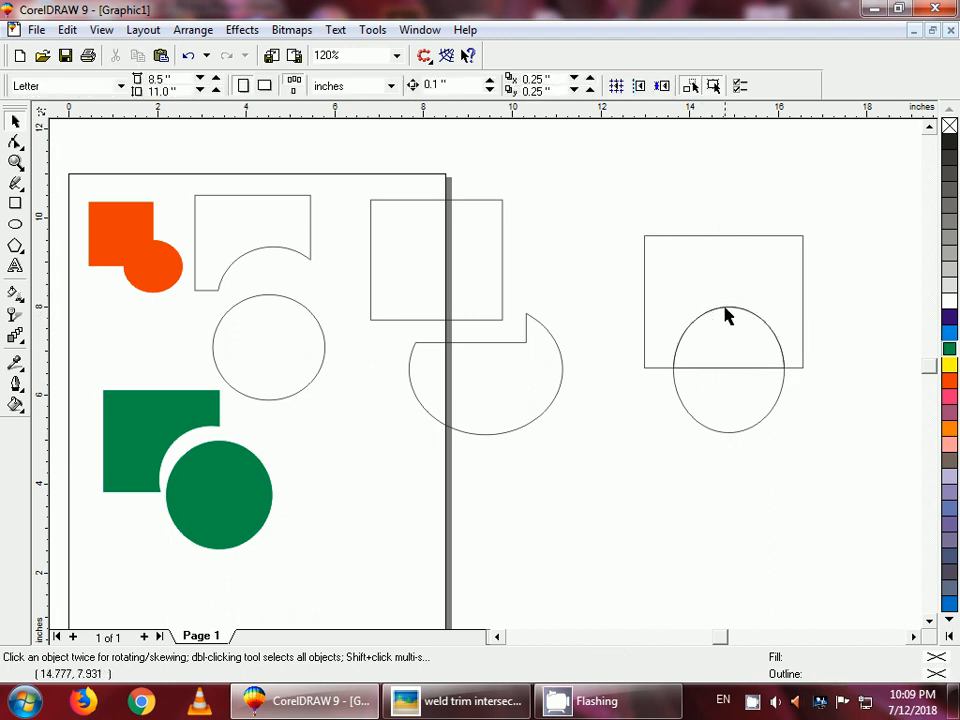
drag(727, 316, 615, 471)
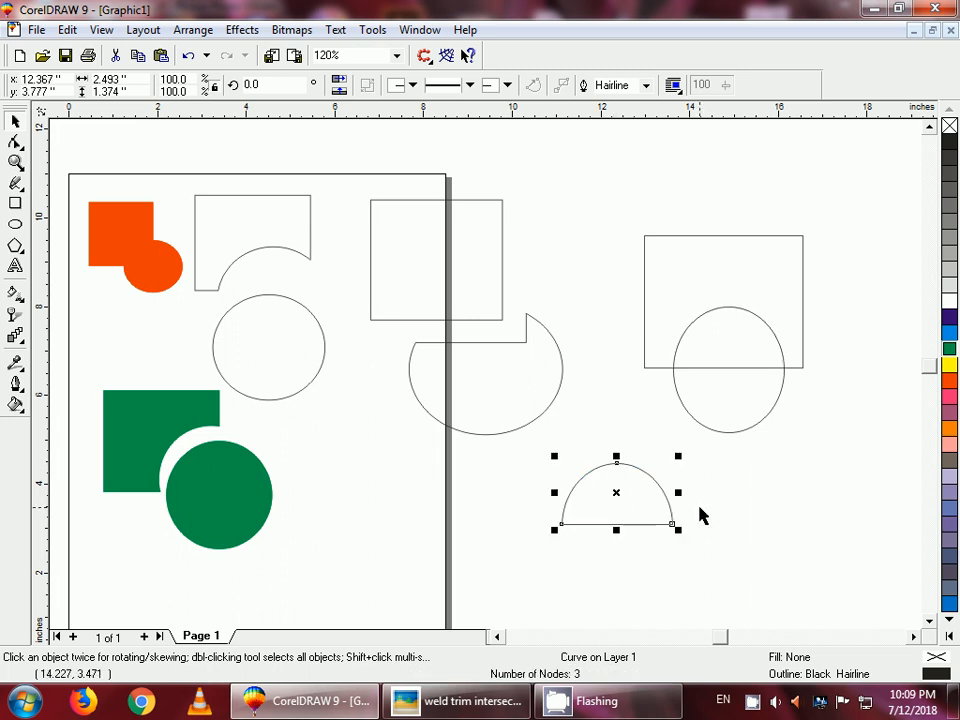
click(797, 489)
- Draw a five-sided polygon about 2.5 by 1.6 inches overlapping the upper-left corner of the rectangle right of the page
click(15, 246)
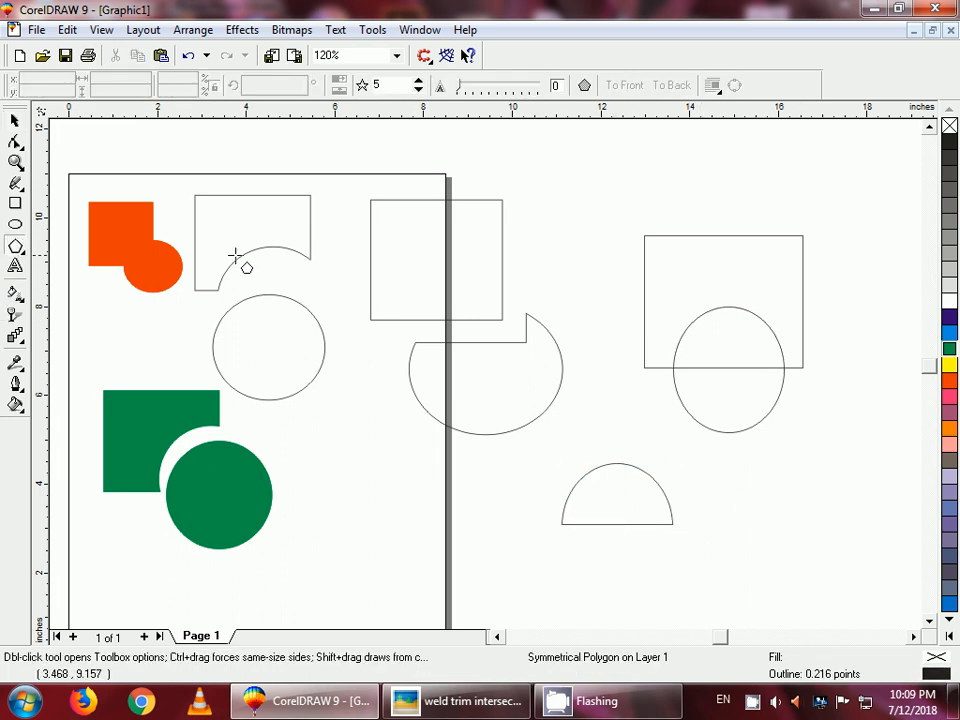
drag(713, 287, 712, 281)
click(15, 120)
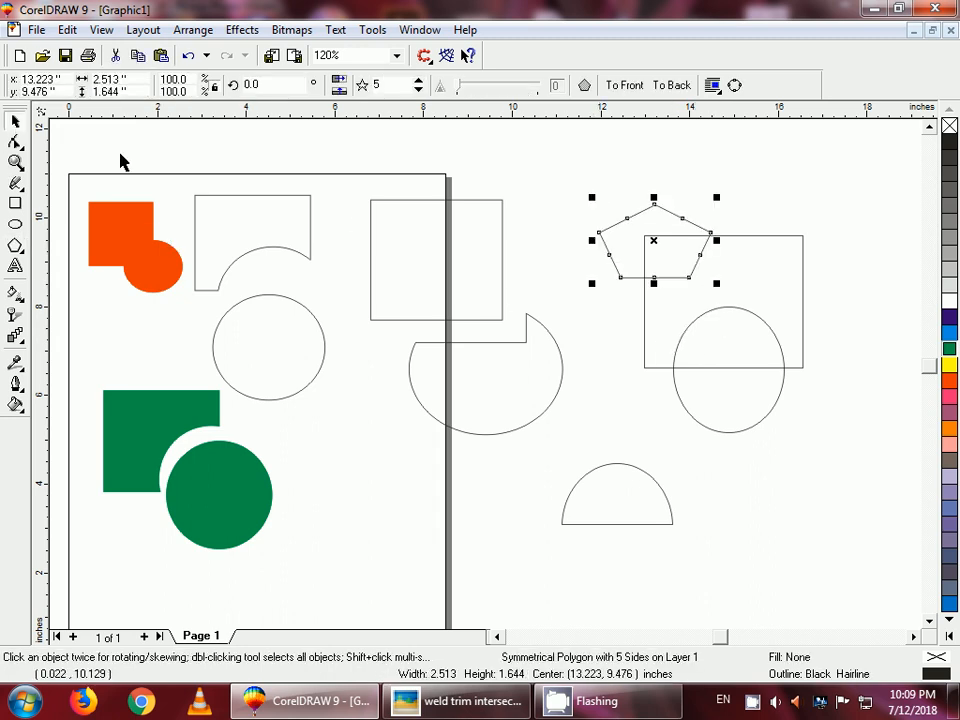
click(639, 396)
- Intersect the pentagon, rectangle and ellipse right of the page together
drag(578, 172, 859, 462)
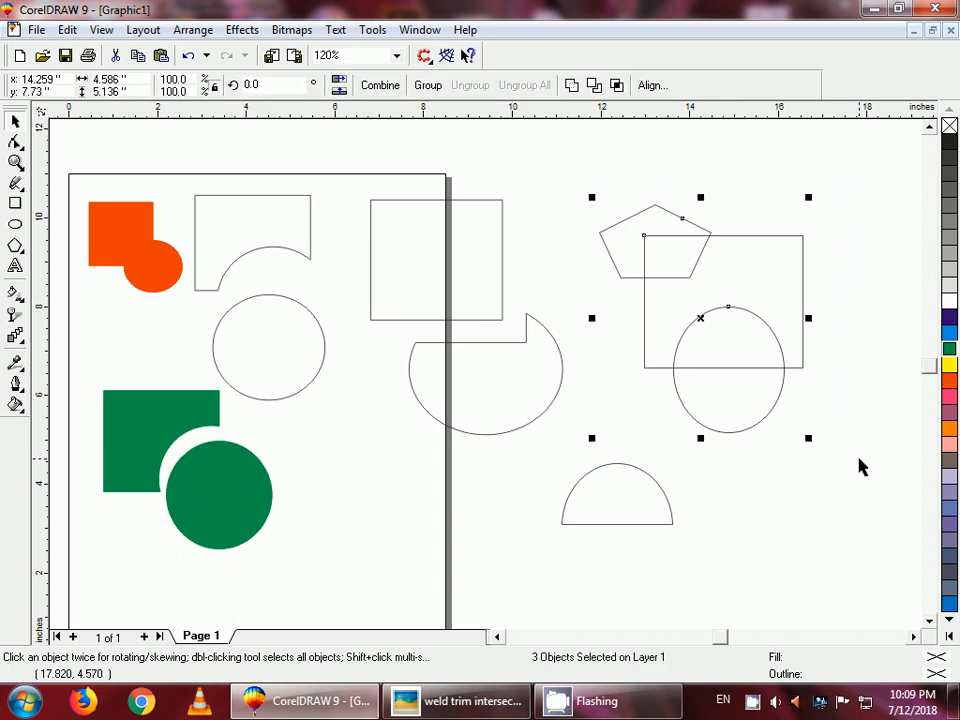
click(616, 85)
click(806, 415)
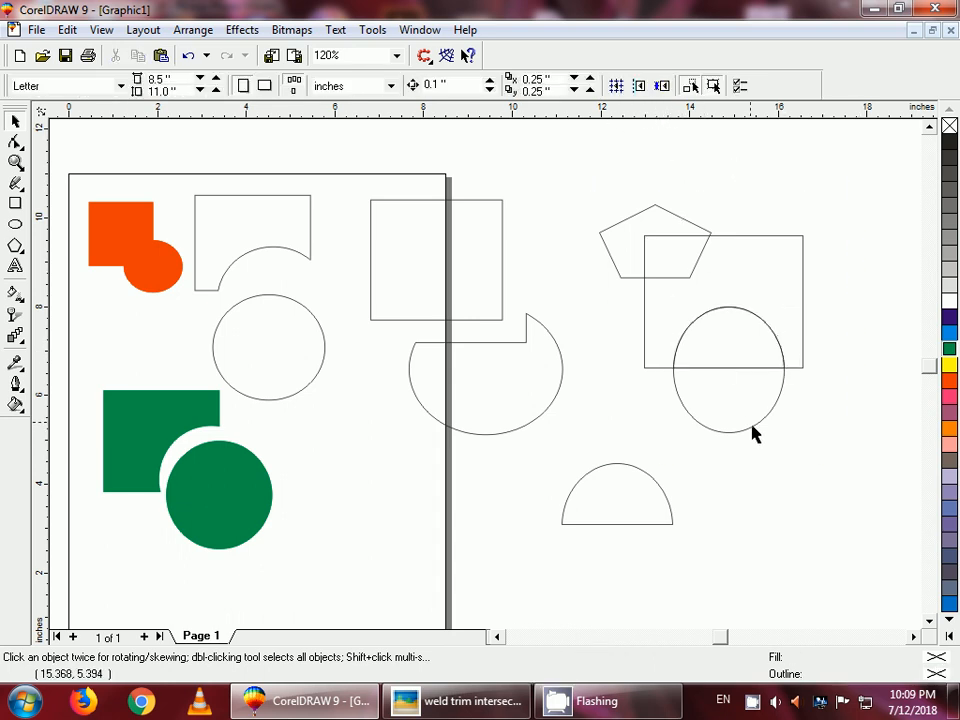
- Move the ellipse and the half-ellipse piece off the rectangle right of the page into the empty area below it
drag(754, 432, 830, 555)
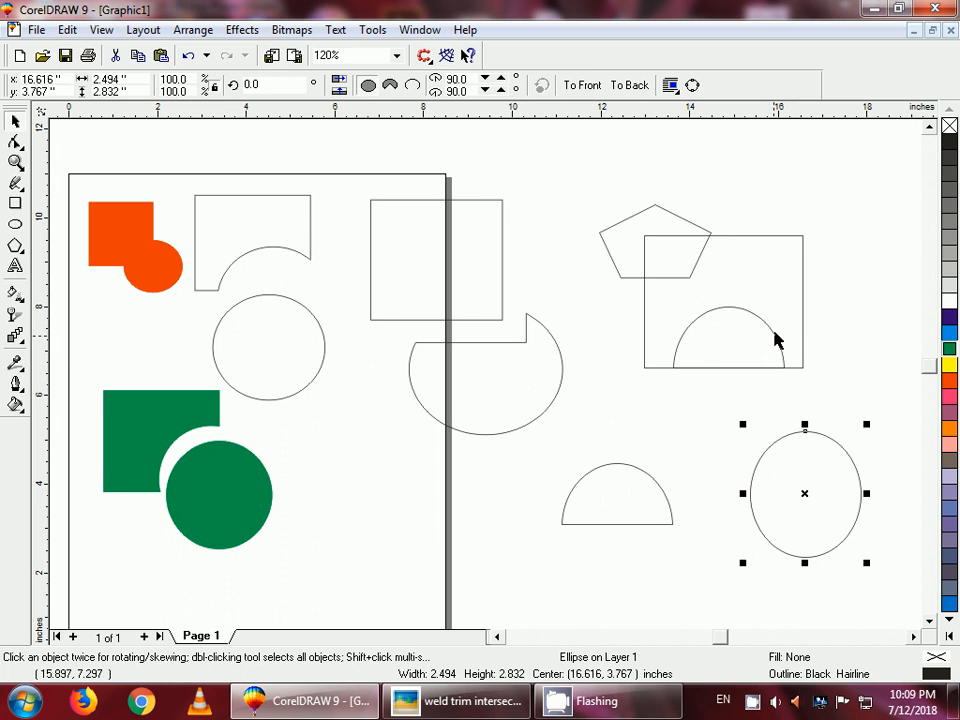
drag(776, 339, 739, 494)
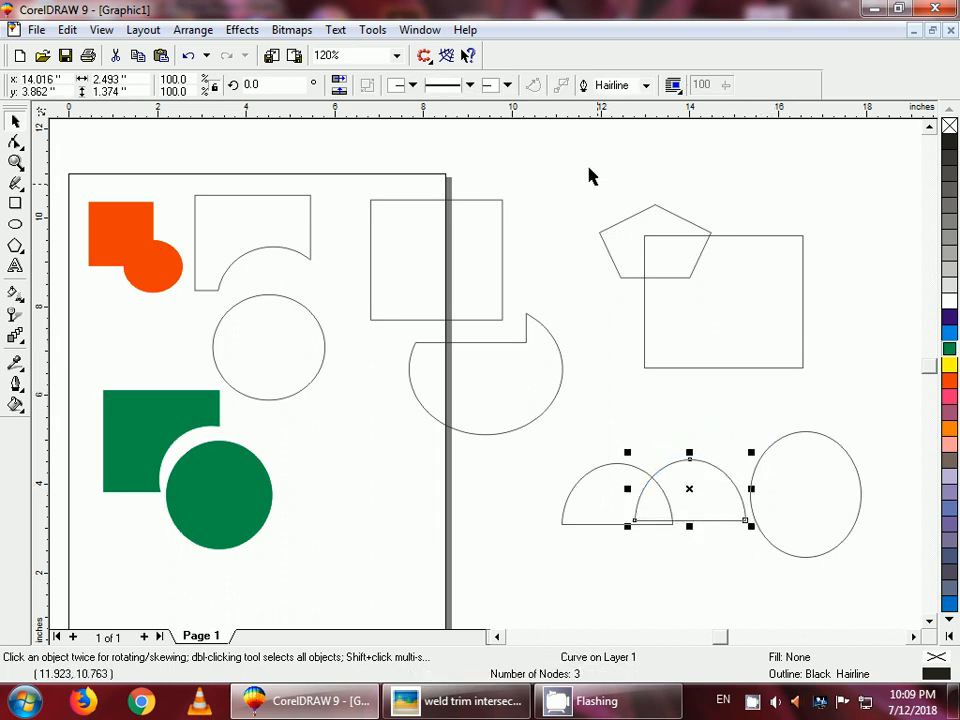
- Intersect the pentagon with the rectangle right of the page and move the resulting overlap piece down and right inside the rectangle
drag(566, 146, 853, 411)
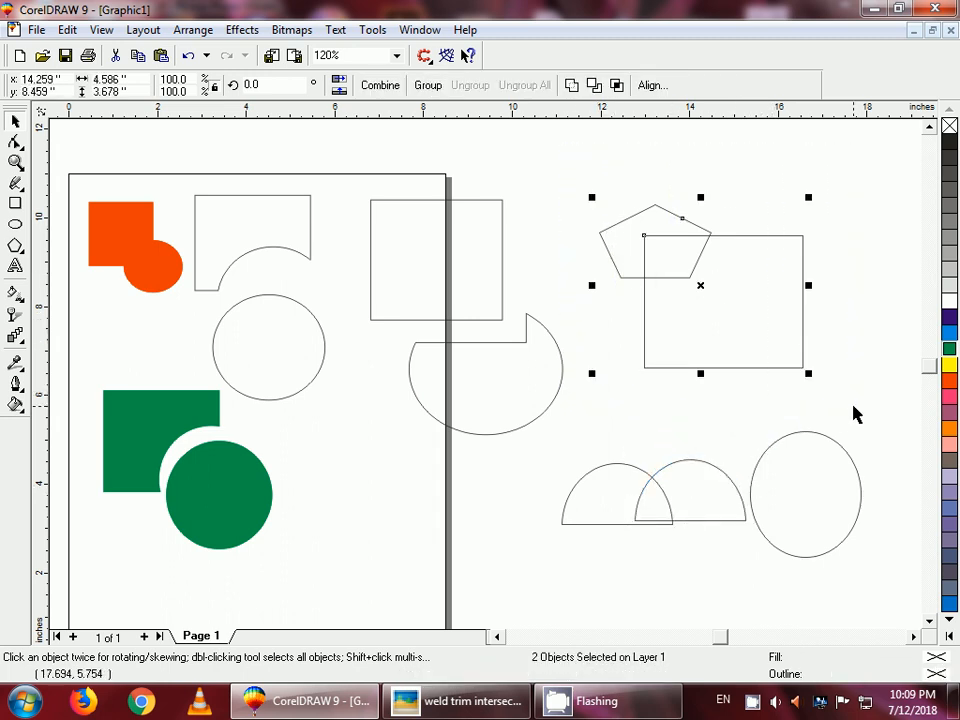
click(621, 86)
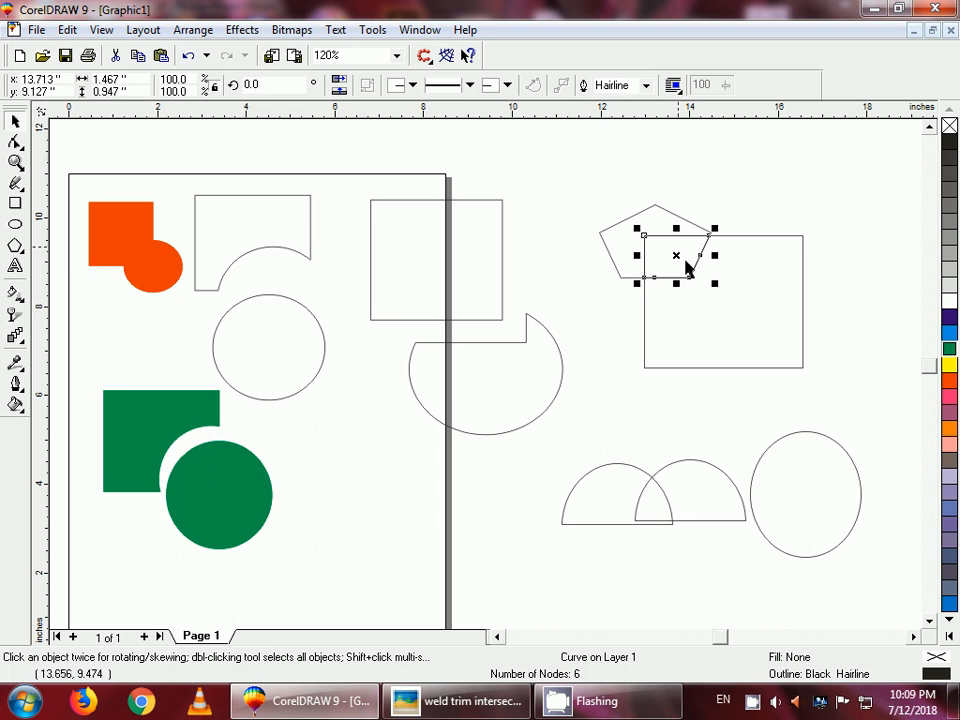
click(666, 306)
click(682, 278)
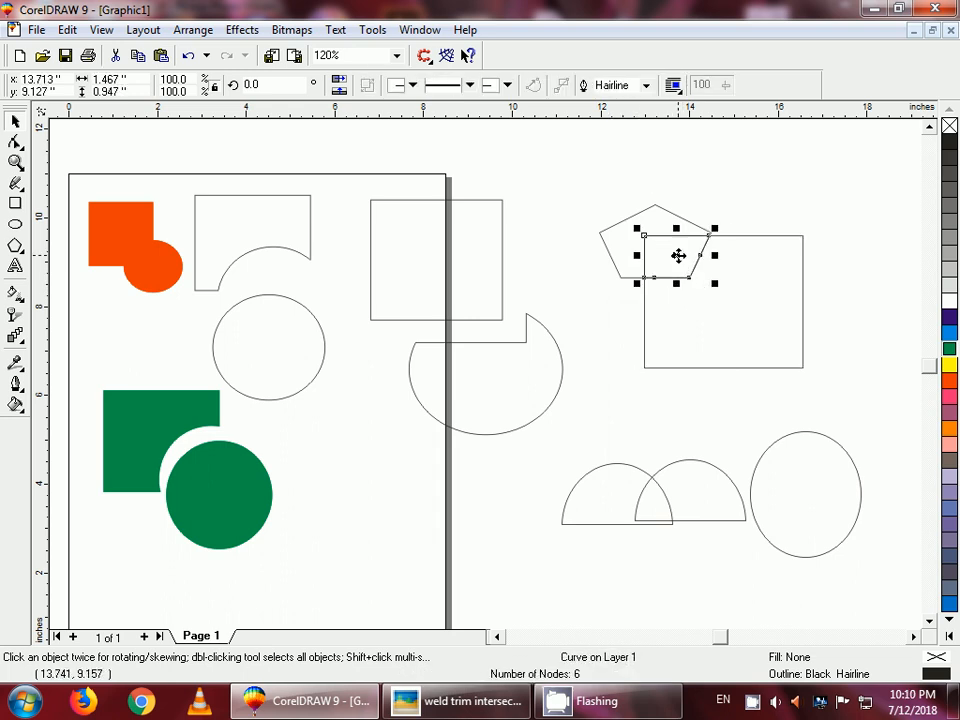
drag(677, 256, 741, 296)
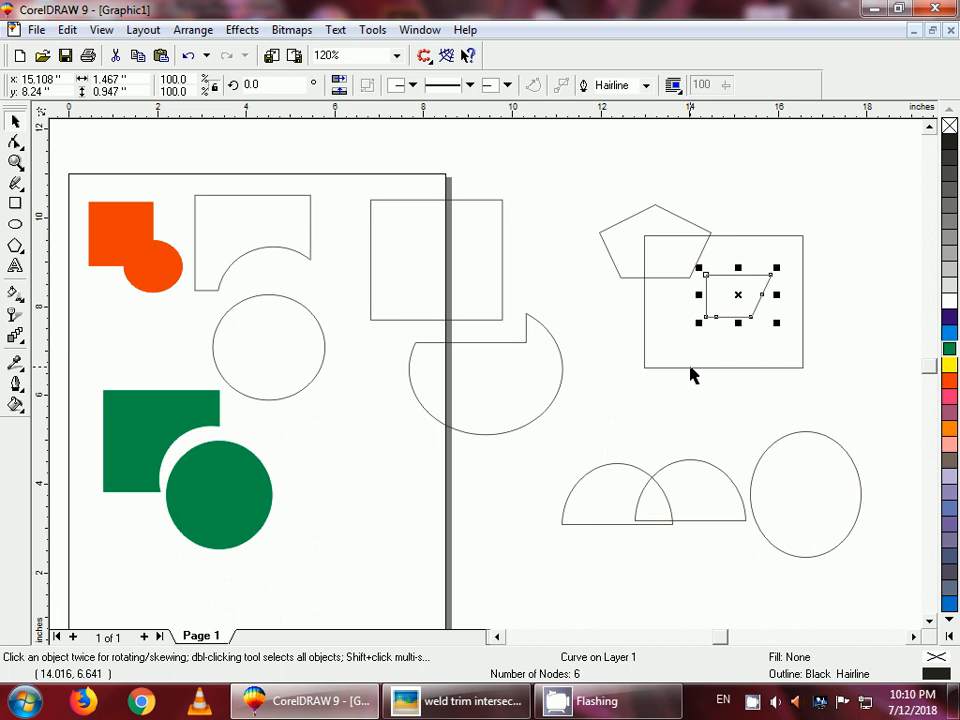
- Switch to Picasa Photo Viewer to review the Weld, Trim and Intersect examples in weld trim intersect.gif
click(471, 703)
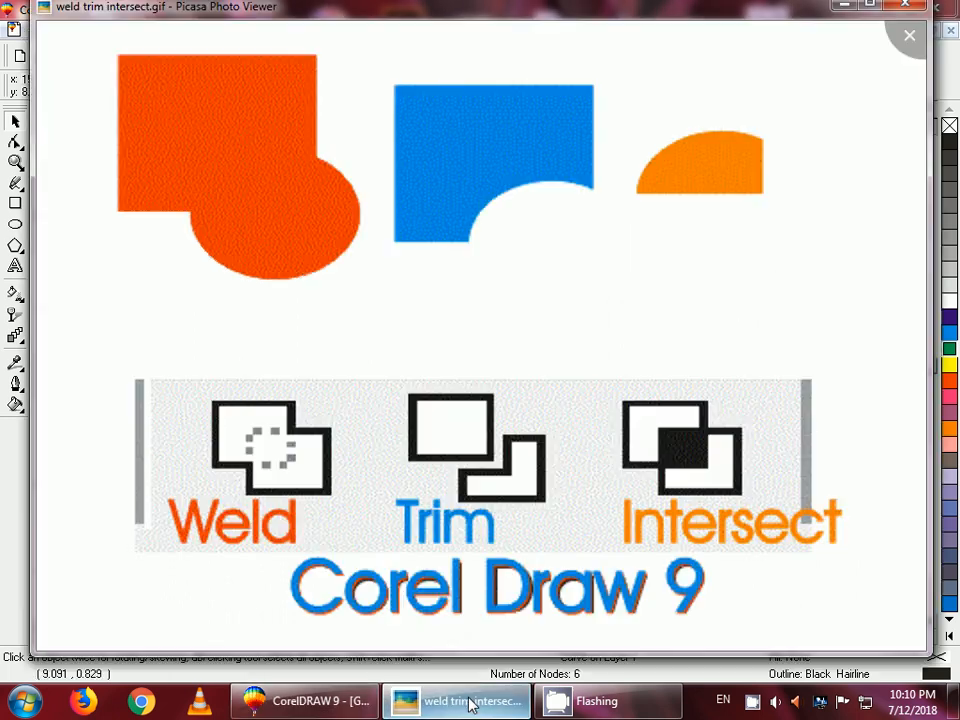